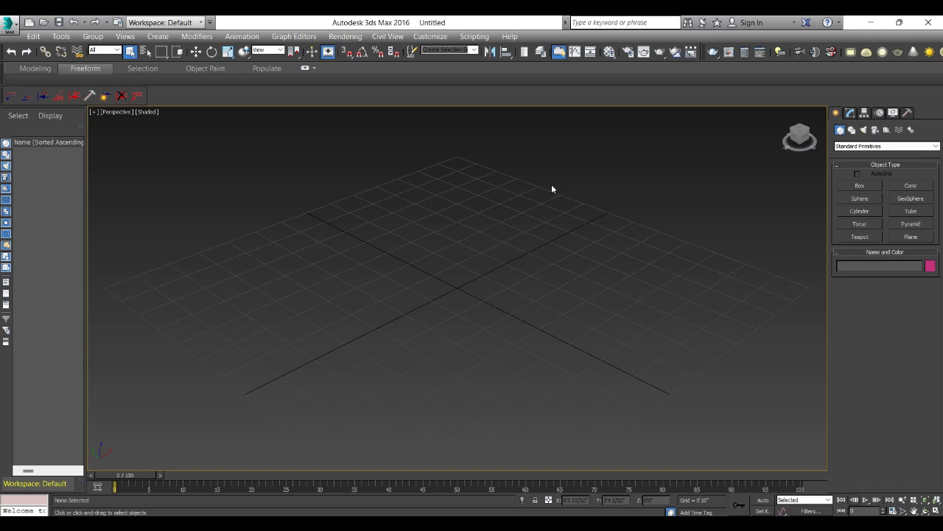
# Create a thin upright box in the Front view, about 9'7" long, 4'9" wide and 3" in height.
pyautogui.press('f')
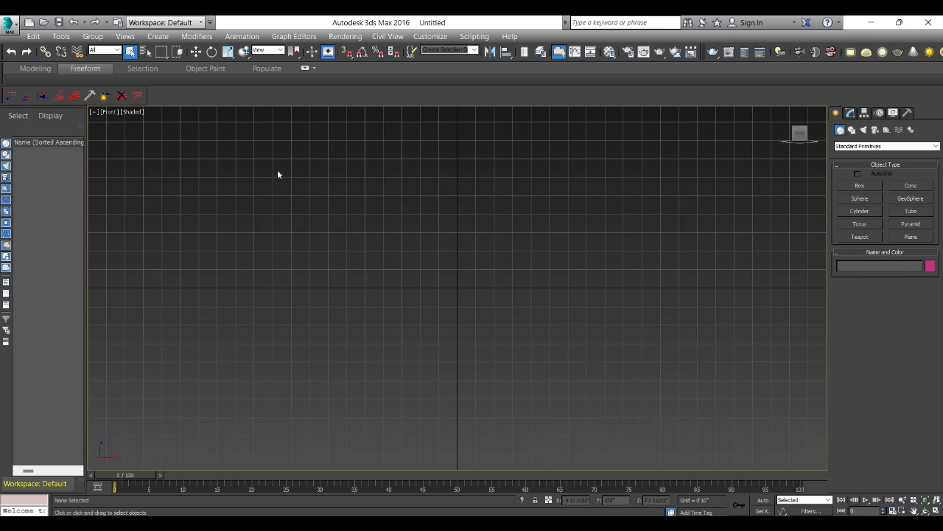
pyautogui.click(870, 187)
pyautogui.moveTo(323, 173); pyautogui.dragTo(429, 385)
pyautogui.click(431, 381)
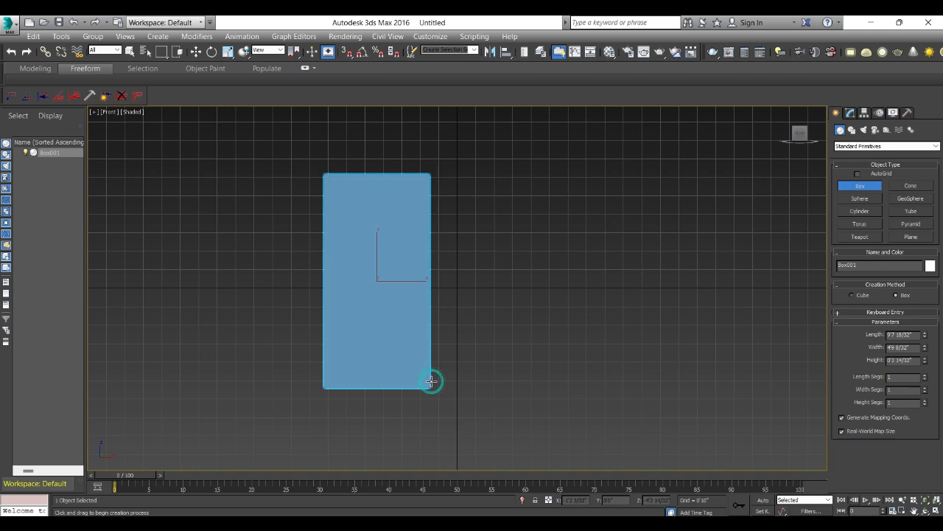
pyautogui.keyDown('alt'); pyautogui.moveTo(432, 381); pyautogui.dragTo(435, 261, button='middle'); pyautogui.keyUp('alt')
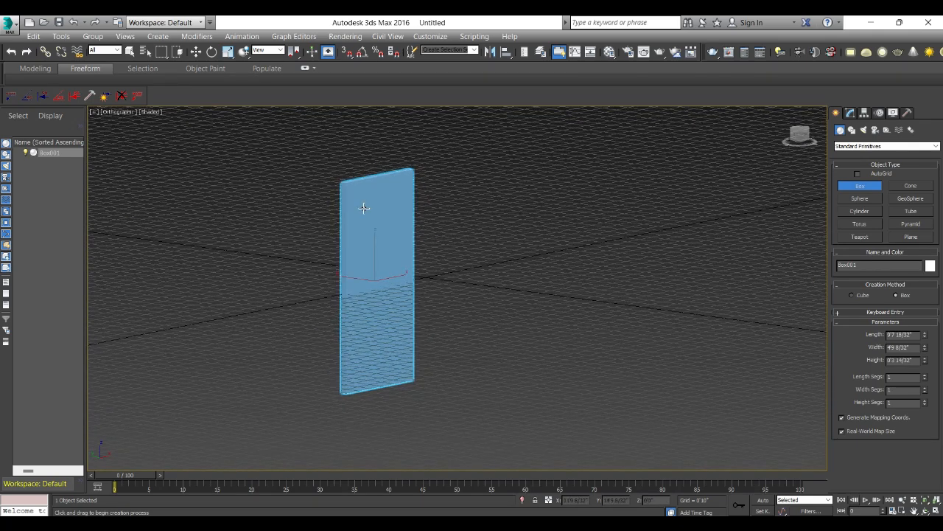
pyautogui.press('f')
pyautogui.scroll(2, 389, 271)
pyautogui.rightClick(389, 271)
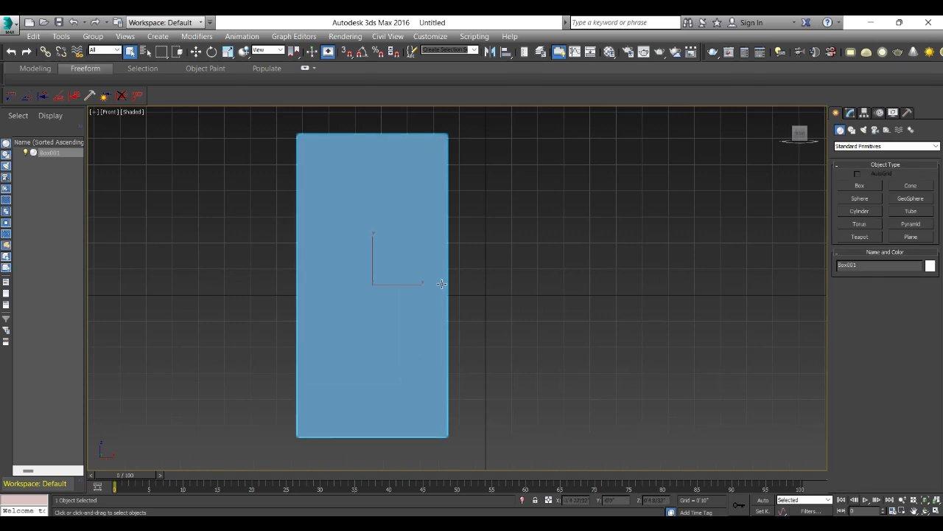
# Convert the box to an Editable Poly.
pyautogui.keyDown('alt'); pyautogui.moveTo(386, 295); pyautogui.dragTo(415, 310, button='middle'); pyautogui.keyUp('alt')
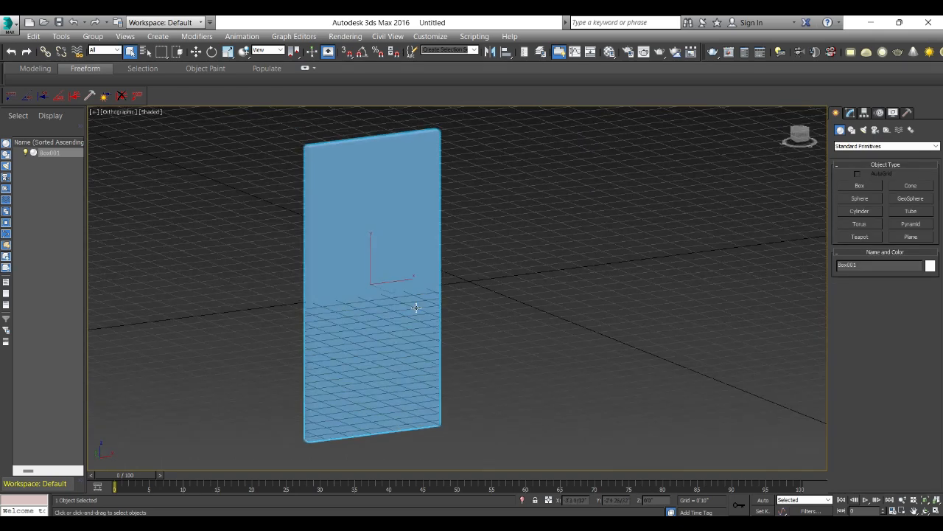
pyautogui.rightClick(395, 215)
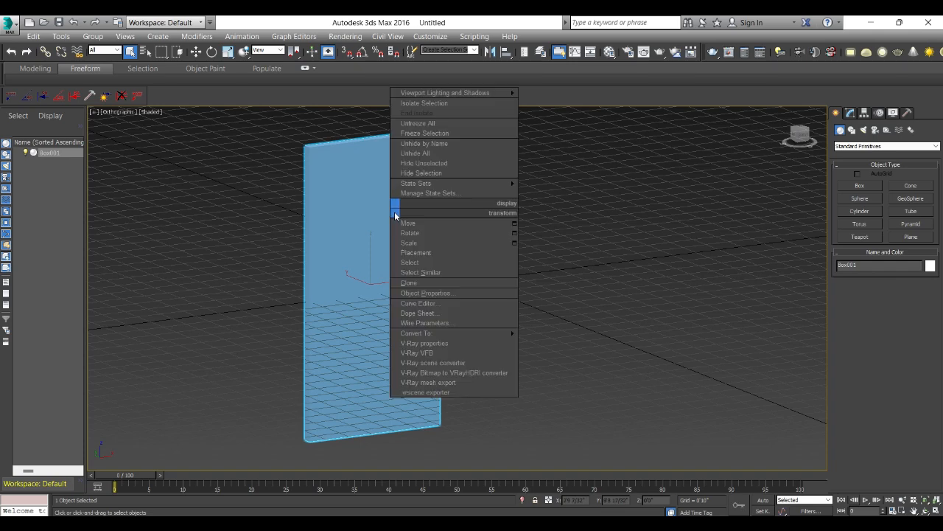
pyautogui.moveTo(488, 333)
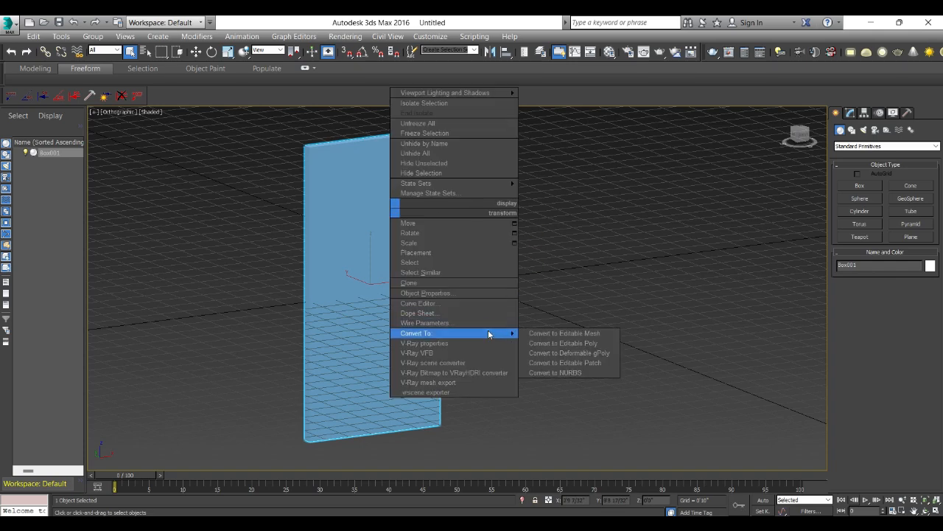
pyautogui.click(564, 343)
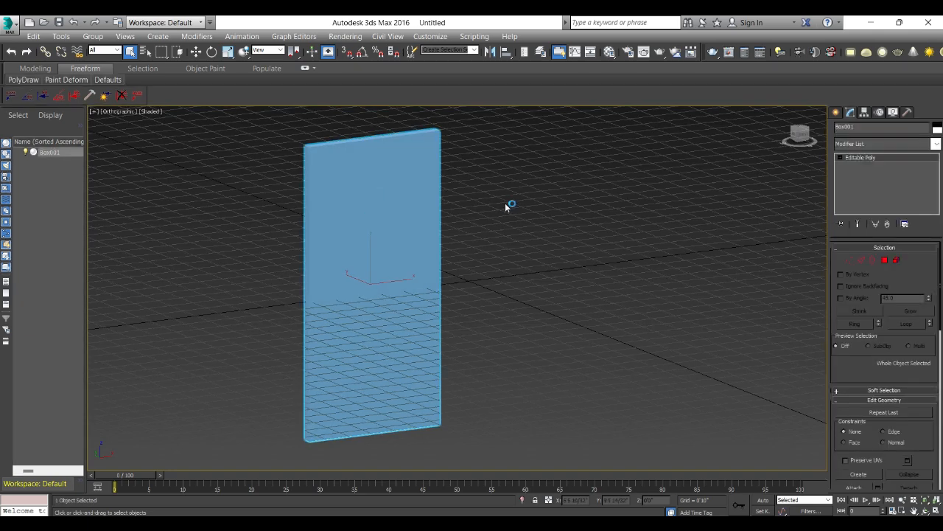
# Connect the two vertical front edges of the box with 3 horizontal segments.
pyautogui.press('f')
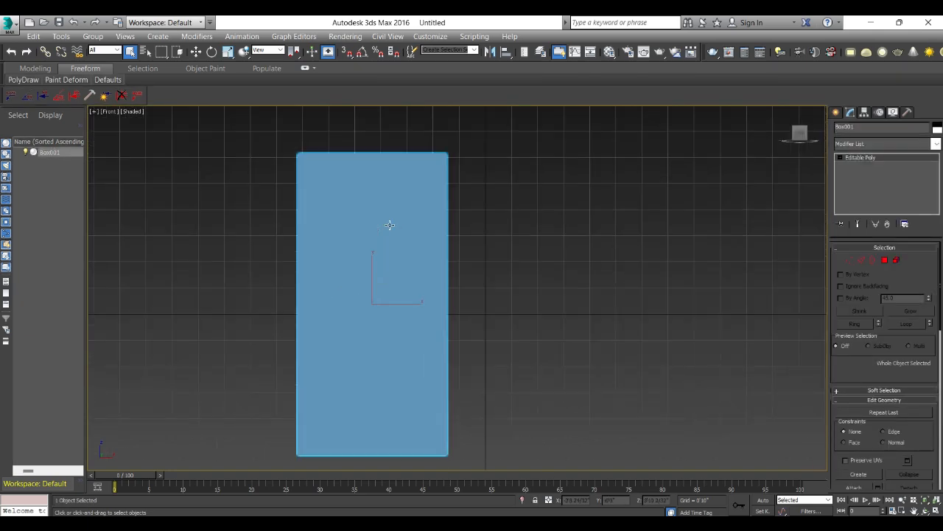
pyautogui.rightClick(398, 215)
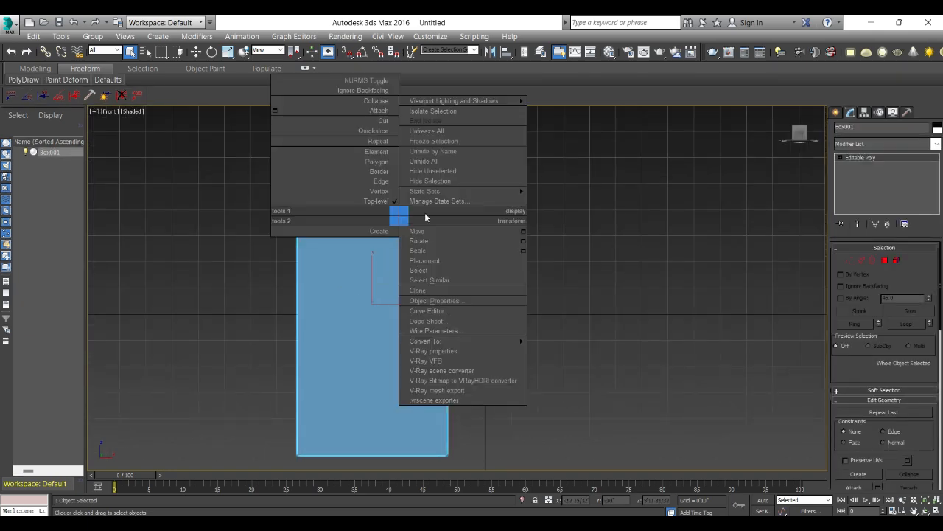
pyautogui.click(861, 259)
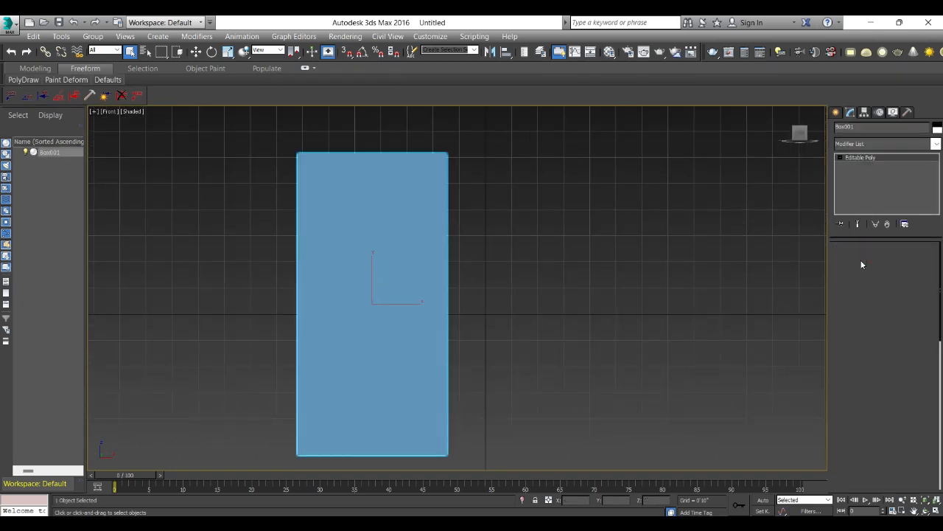
pyautogui.click(299, 180)
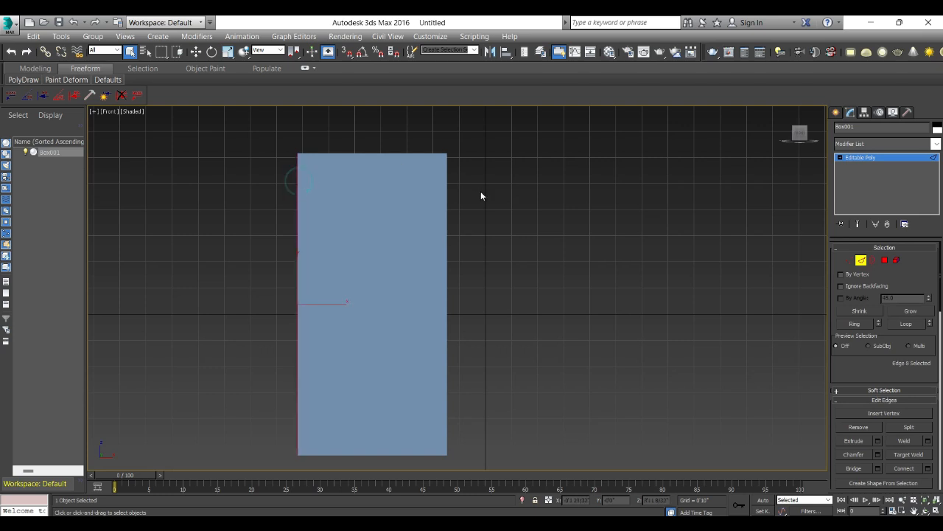
pyautogui.keyDown('ctrl'); pyautogui.click(446, 212); pyautogui.keyUp('ctrl')
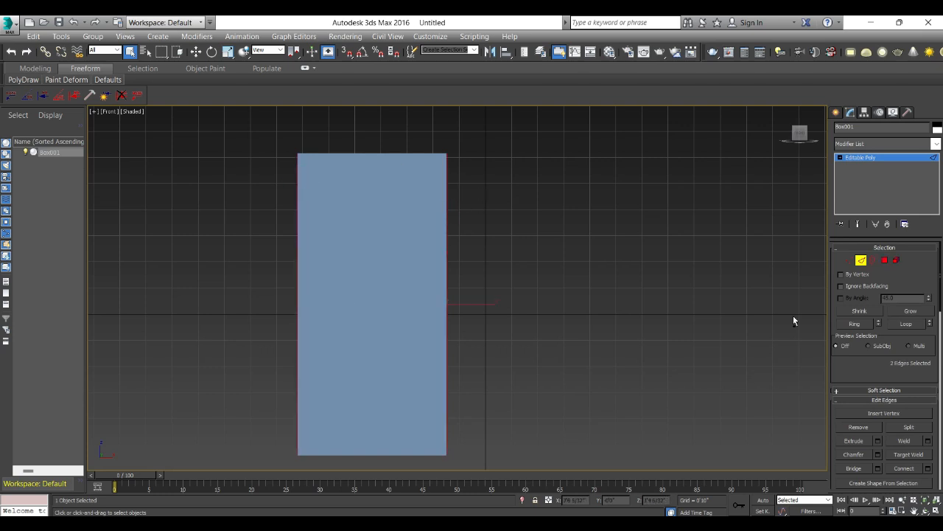
pyautogui.click(929, 469)
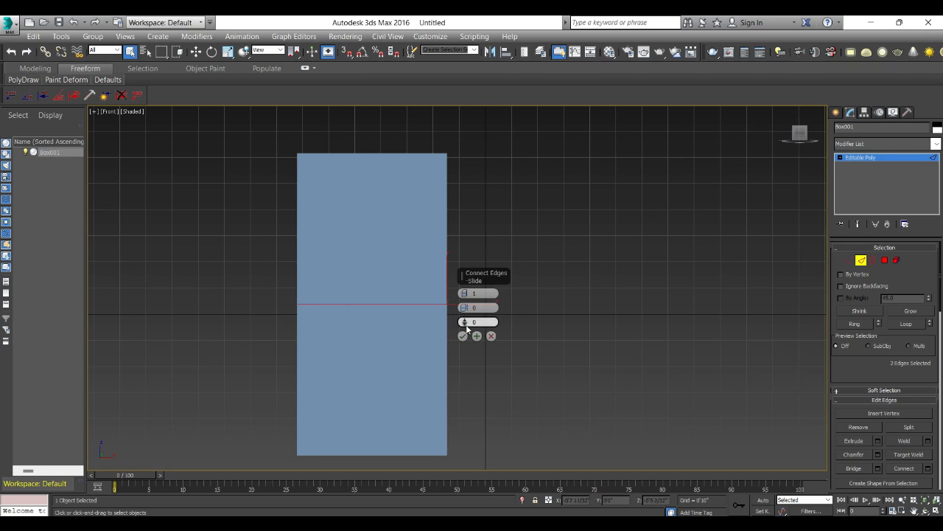
pyautogui.click(466, 293)
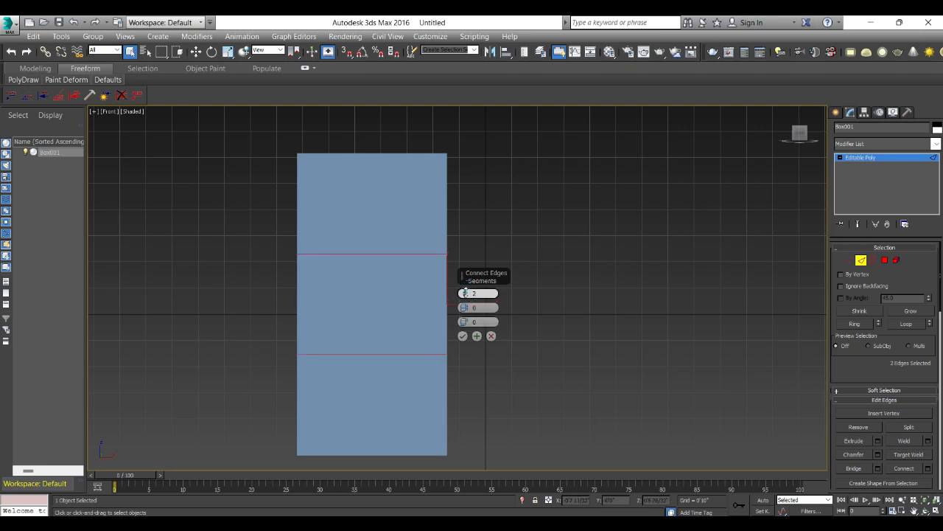
pyautogui.click(466, 293)
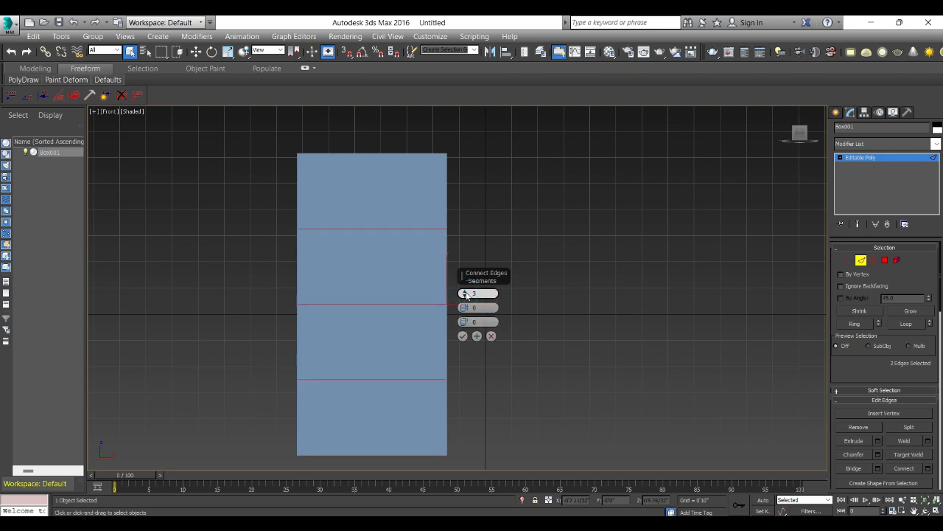
pyautogui.click(463, 336)
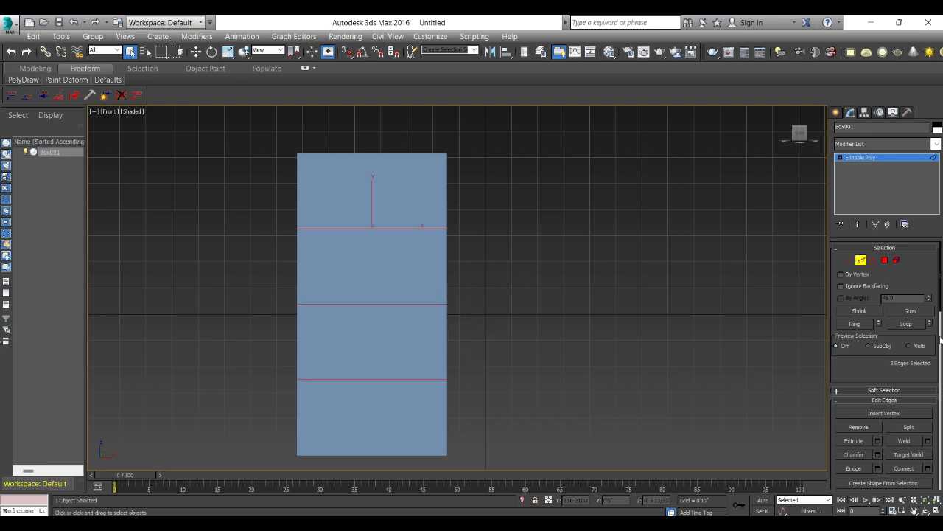
# Inset the four front polygons of the box individually, By Polygon, by 0'1".
pyautogui.click(884, 261)
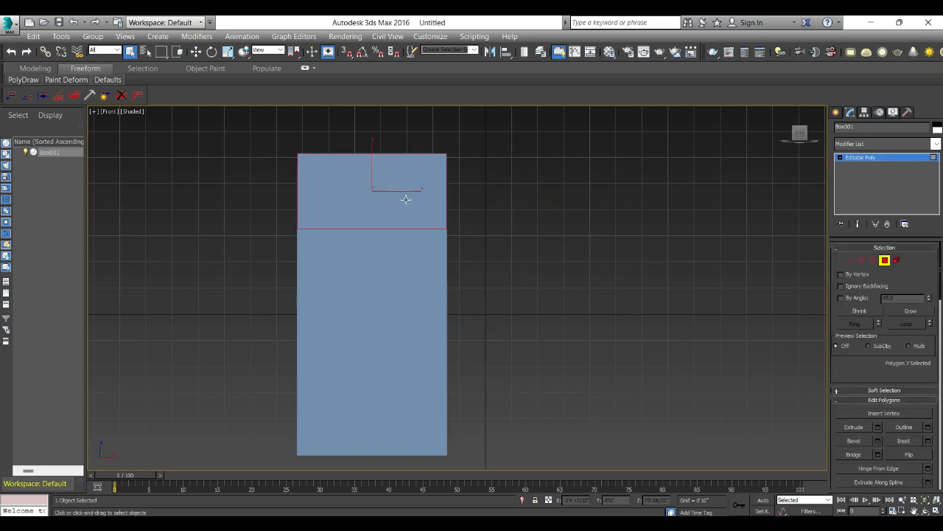
pyautogui.moveTo(406, 198); pyautogui.dragTo(399, 325)
pyautogui.keyDown('ctrl'); pyautogui.click(398, 391); pyautogui.keyUp('ctrl')
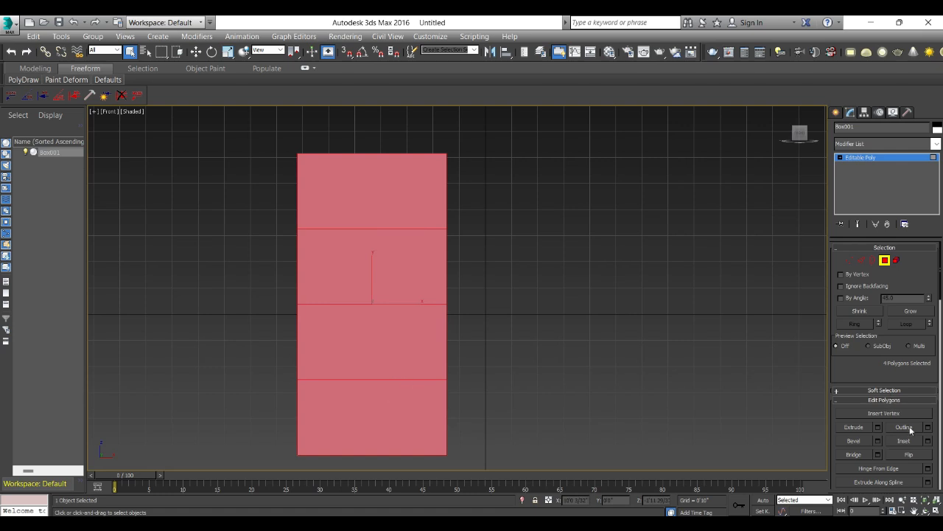
pyautogui.click(929, 441)
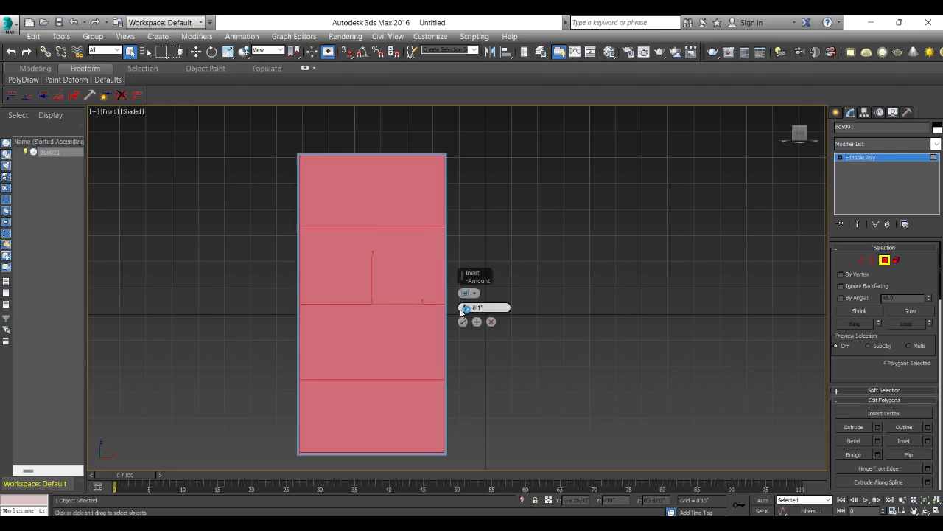
pyautogui.click(475, 294)
pyautogui.click(493, 310)
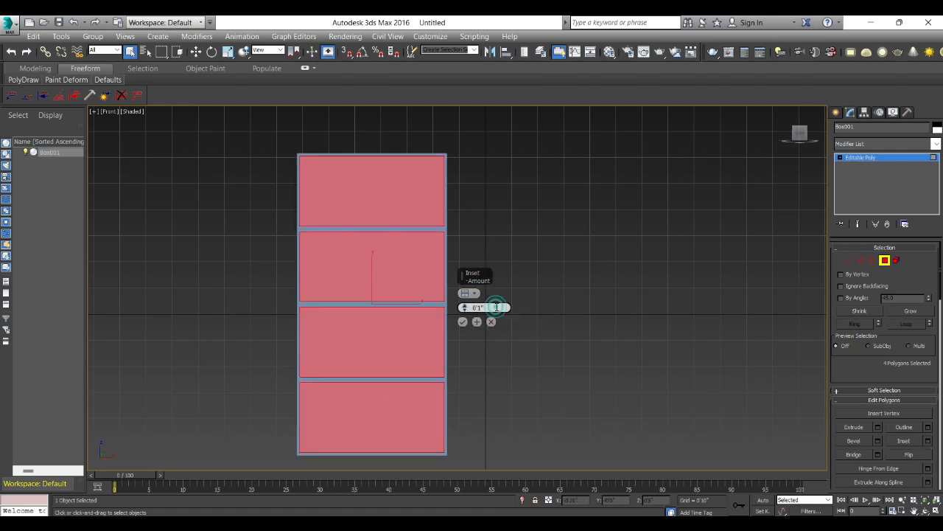
pyautogui.scroll(3, 351, 194)
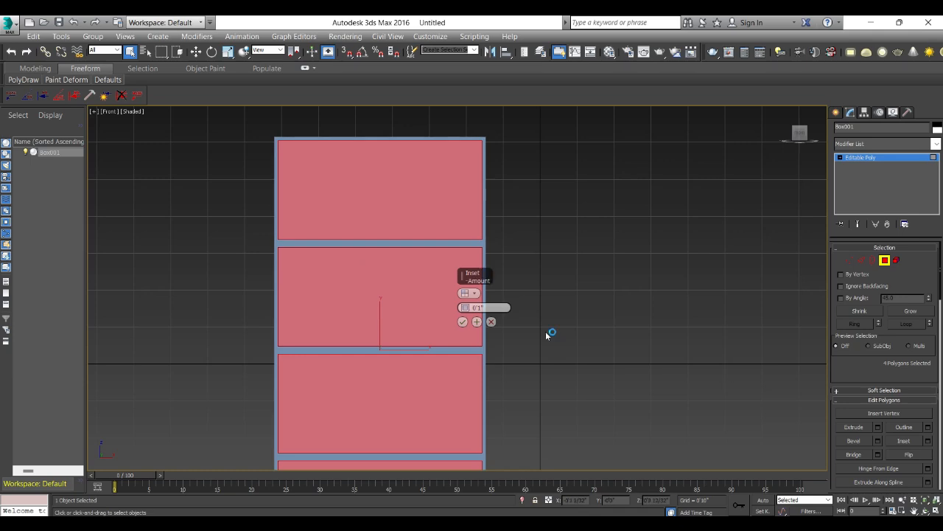
pyautogui.click(463, 322)
# Turn the box to an angled view and display it with Edged Faces.
pyautogui.moveTo(322, 305); pyautogui.dragTo(209, 249, button='middle')
pyautogui.press('super')
pyautogui.keyDown('alt'); pyautogui.moveTo(271, 264); pyautogui.dragTo(171, 197, button='middle'); pyautogui.keyUp('alt')
pyautogui.click(151, 112)
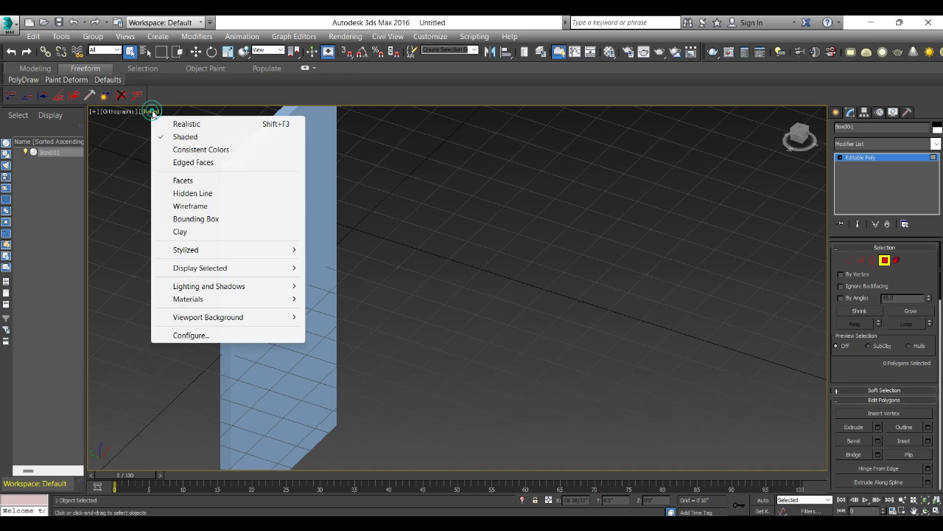
pyautogui.click(168, 162)
# Select the six thin strip polygons that form the three horizontal dividers on the box's front.
pyautogui.click(254, 182)
pyautogui.keyDown('ctrl'); pyautogui.click(287, 234); pyautogui.keyUp('ctrl')
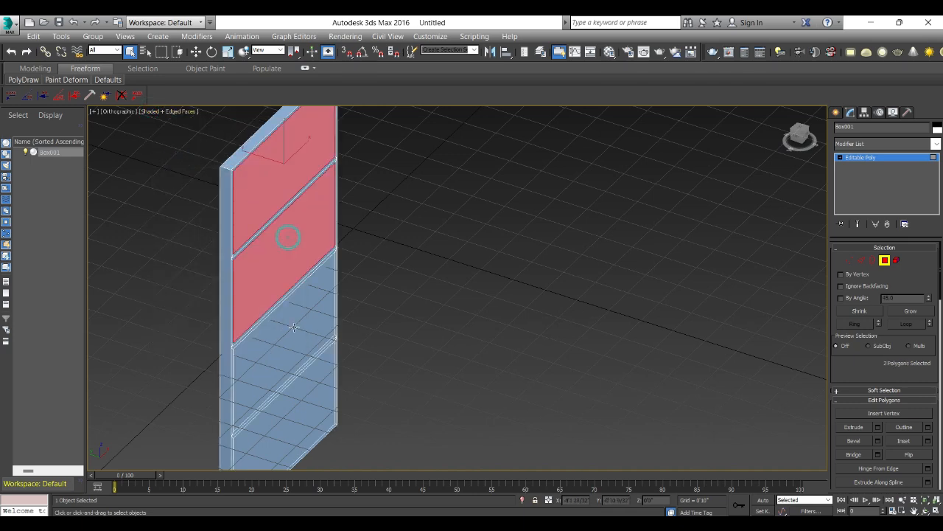
pyautogui.scroll(3, 237, 250)
pyautogui.click(238, 253)
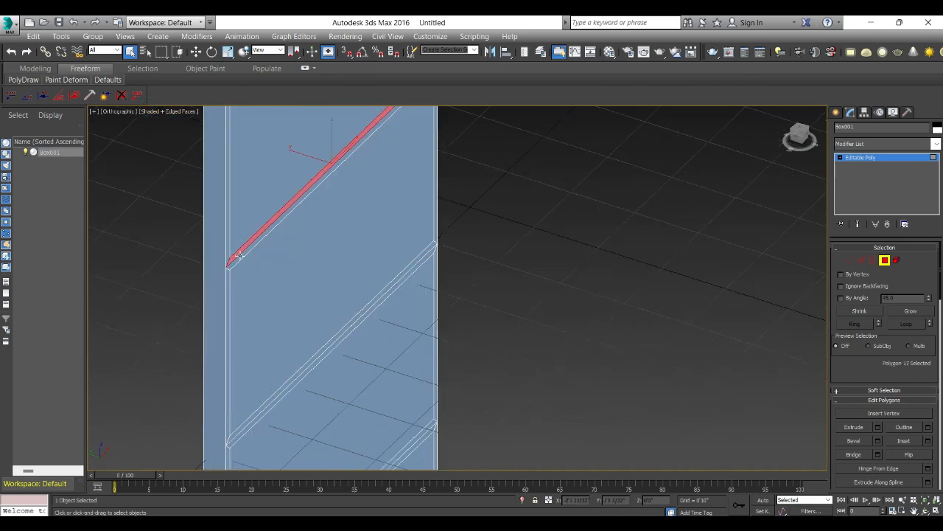
pyautogui.keyDown('ctrl'); pyautogui.click(240, 257); pyautogui.keyUp('ctrl')
pyautogui.scroll(2, 286, 403)
pyautogui.keyDown('ctrl'); pyautogui.click(285, 381); pyautogui.keyUp('ctrl')
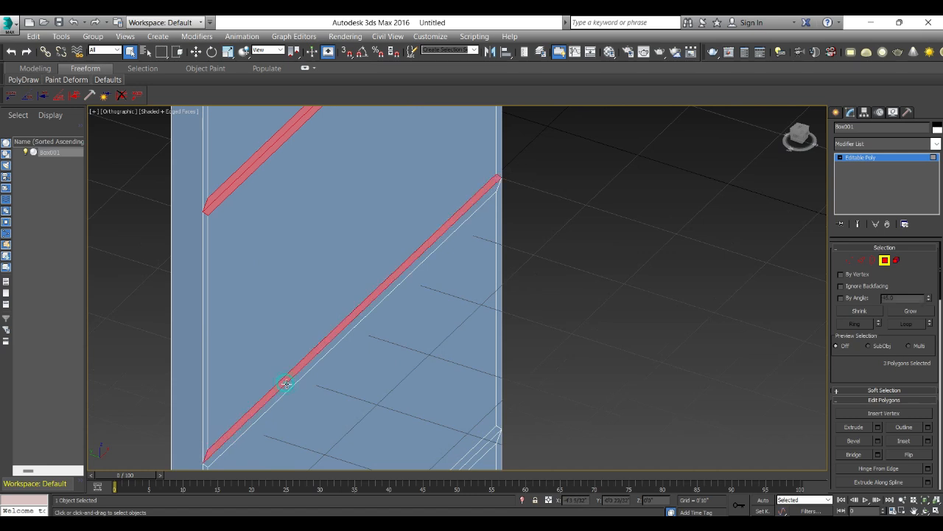
pyautogui.keyDown('ctrl'); pyautogui.click(288, 386); pyautogui.keyUp('ctrl')
pyautogui.scroll(-3, 285, 280)
pyautogui.scroll(3, 337, 412)
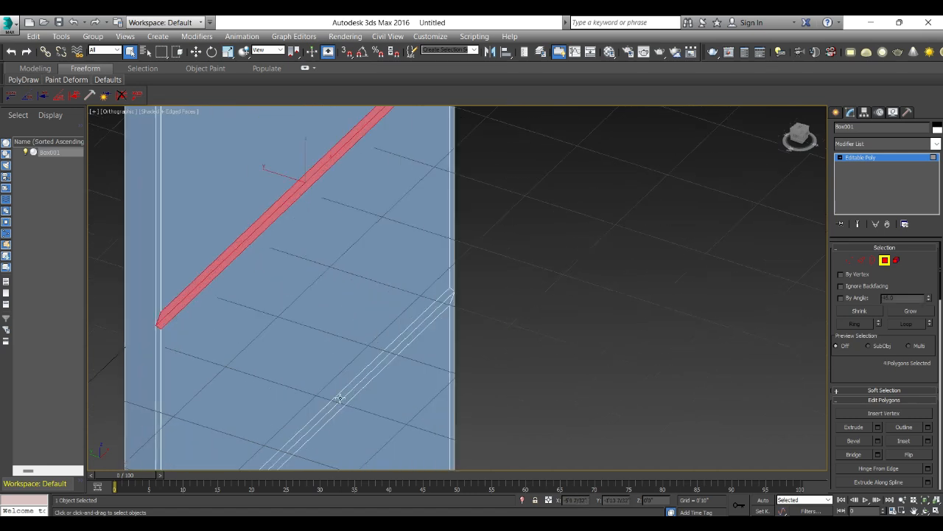
pyautogui.keyDown('ctrl'); pyautogui.click(340, 400); pyautogui.keyUp('ctrl')
pyautogui.keyDown('ctrl'); pyautogui.click(344, 404); pyautogui.keyUp('ctrl')
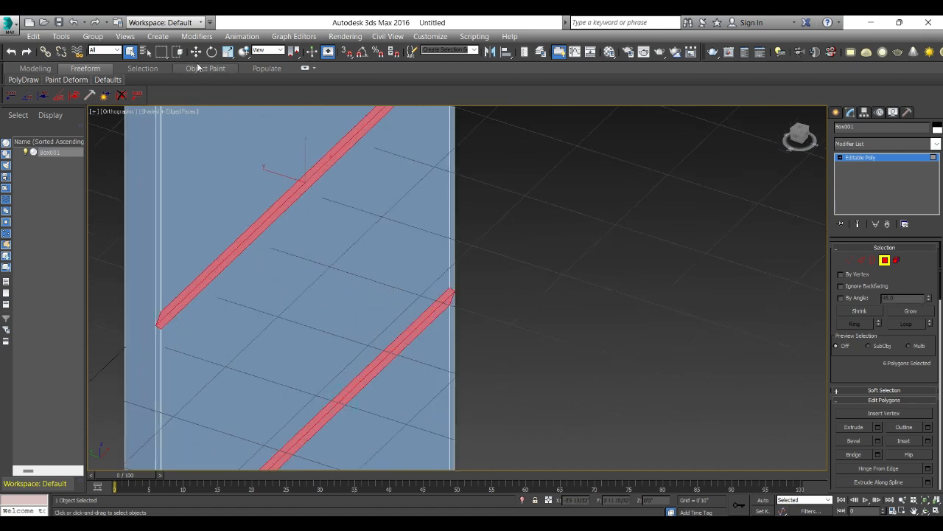
# Try extruding the selected divider polygons by 0'10" and inspect how the shelves meet the frame.
pyautogui.click(852, 147)
pyautogui.click(853, 146)
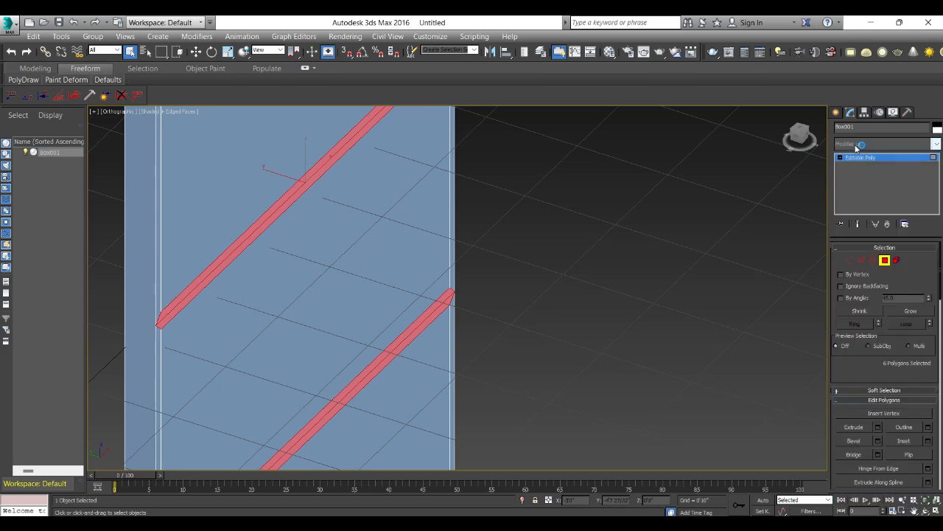
pyautogui.click(878, 427)
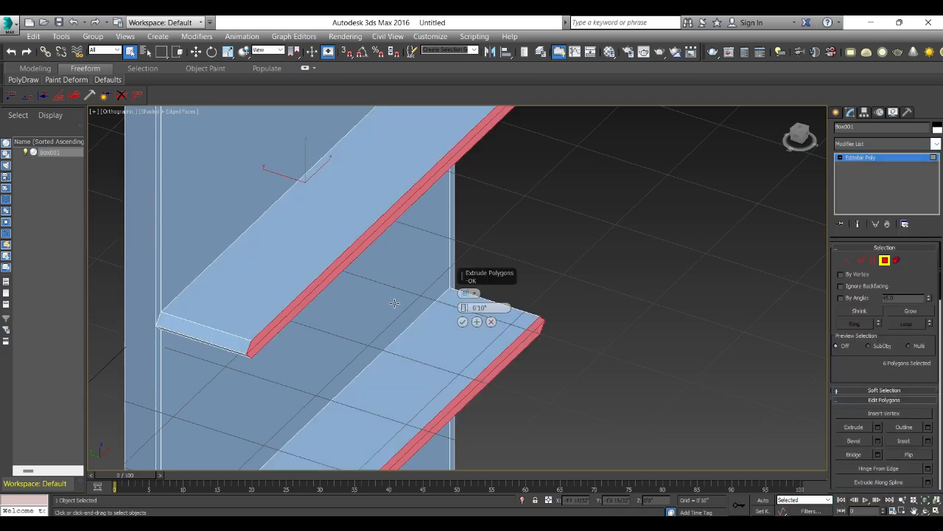
pyautogui.scroll(-3, 395, 303)
pyautogui.scroll(6, 284, 213)
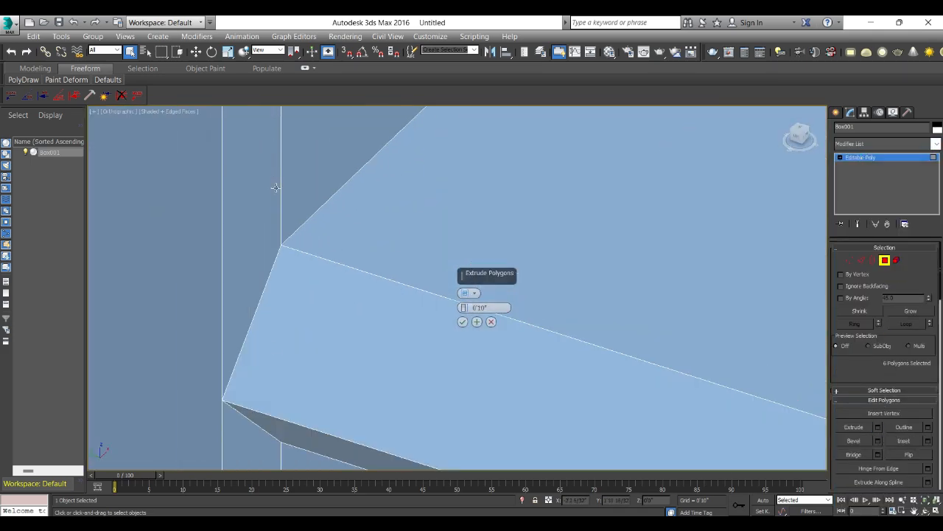
pyautogui.scroll(-5, 177, 341)
pyautogui.keyDown('alt'); pyautogui.moveTo(290, 344); pyautogui.dragTo(312, 333, button='middle'); pyautogui.keyUp('alt')
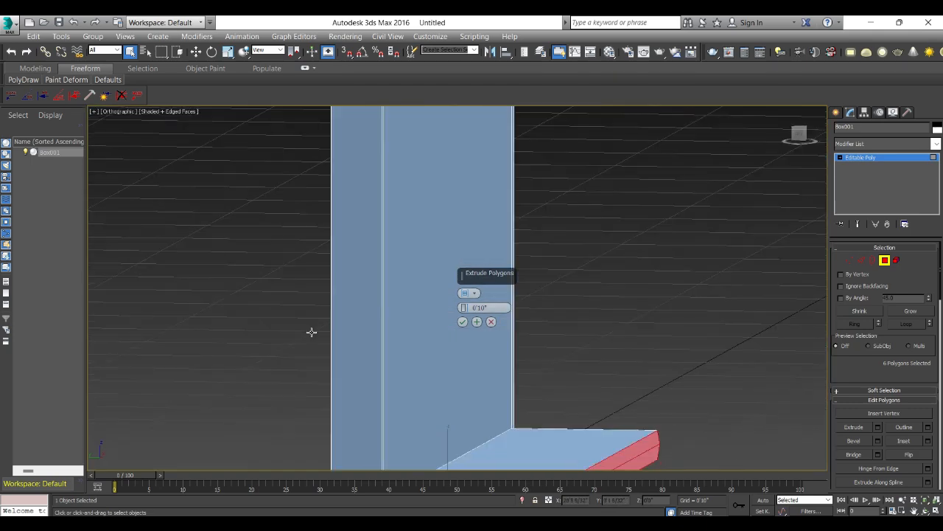
pyautogui.scroll(-3, 312, 332)
pyautogui.scroll(-4, 313, 336)
# Undo the divider extrusion, the polygon selections and the inset on the box's front.
pyautogui.hotkey('ctrl', 'z')
pyautogui.hotkey('ctrl', 'z')
pyautogui.hotkey('ctrl', 'z')
pyautogui.hotkey('ctrl', 'z')
pyautogui.hotkey('ctrl', 'z')
pyautogui.hotkey('ctrl', 'z')
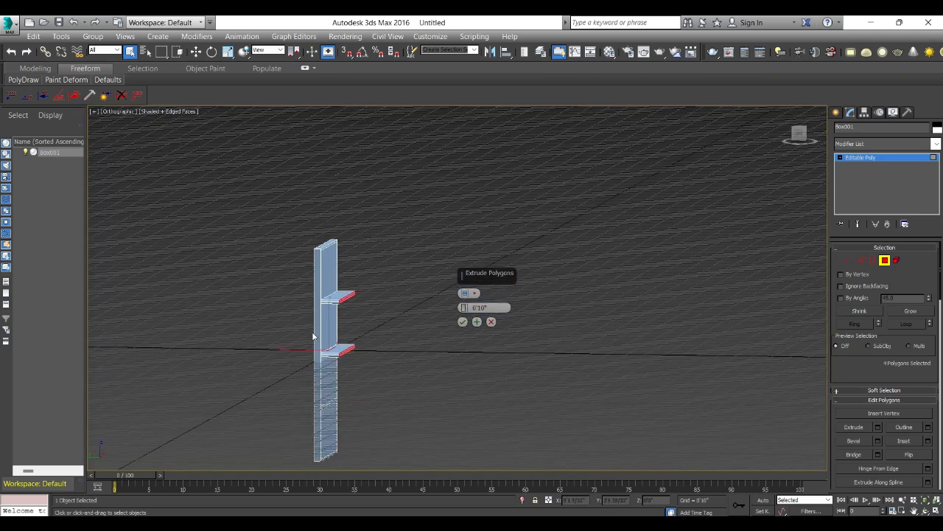
pyautogui.hotkey('ctrl', 'z')
pyautogui.hotkey('ctrl', 'z')
pyautogui.hotkey('ctrl', 'z')
pyautogui.hotkey('ctrl', 'z')
pyautogui.hotkey('ctrl', 'z')
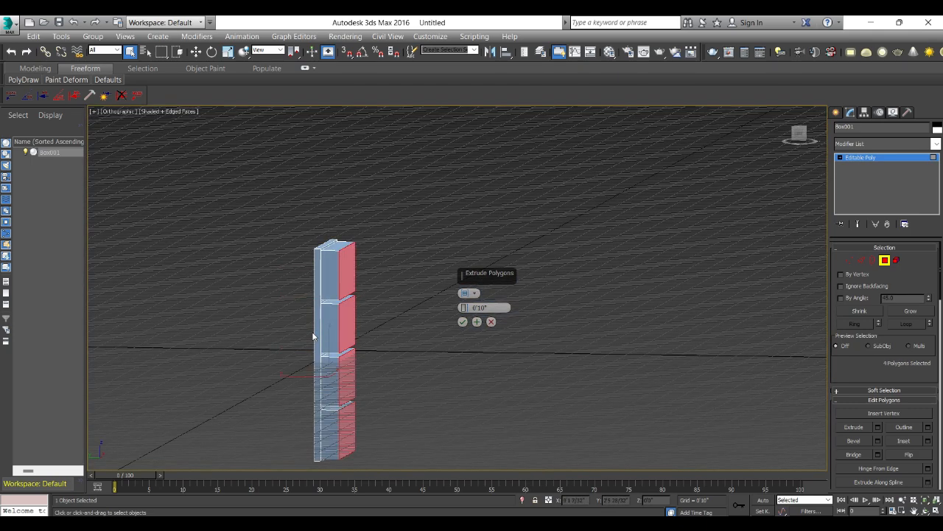
pyautogui.hotkey('ctrl', 'z')
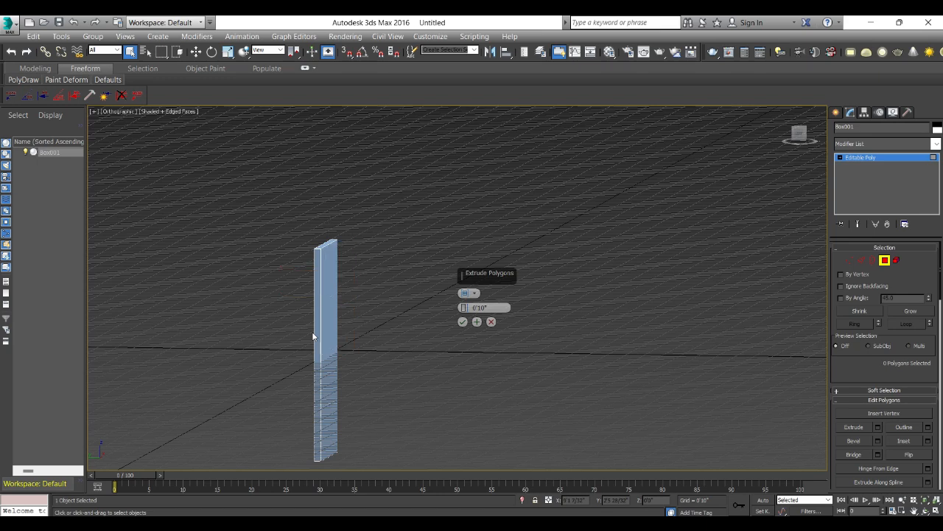
# Connect the two vertical side edges of the box's front with 8 horizontal segments in the Front view.
pyautogui.click(491, 321)
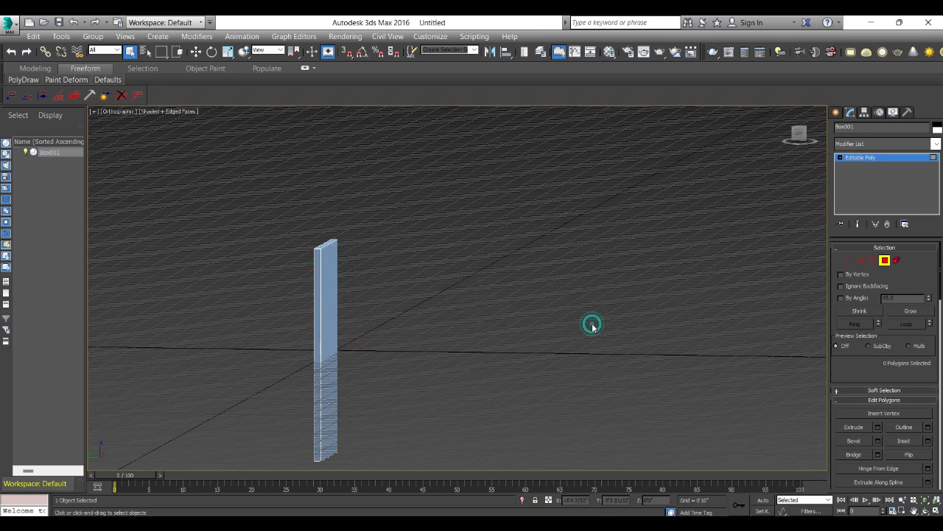
pyautogui.press('f')
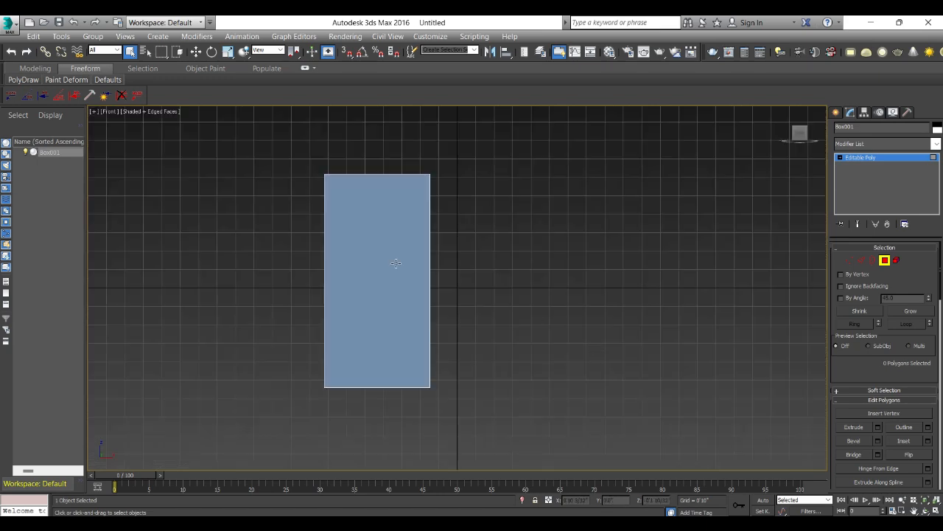
pyautogui.click(325, 218)
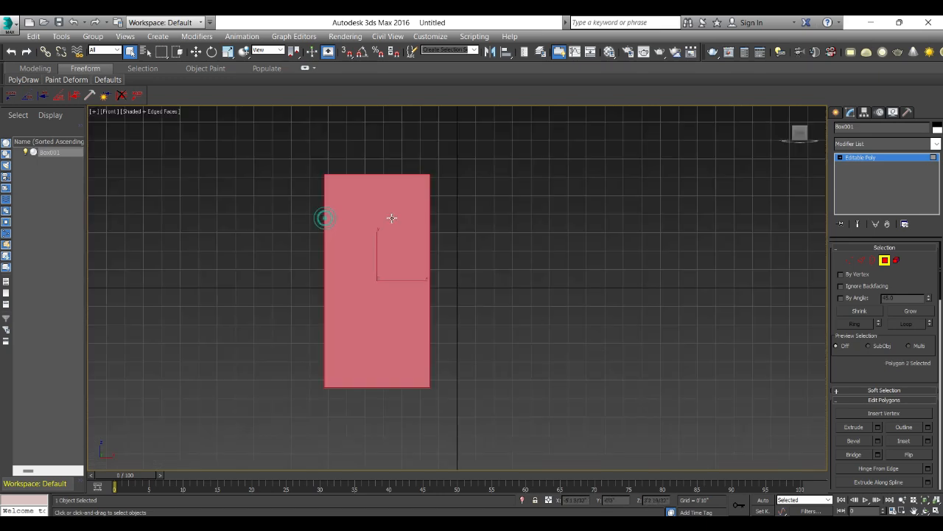
pyautogui.click(862, 260)
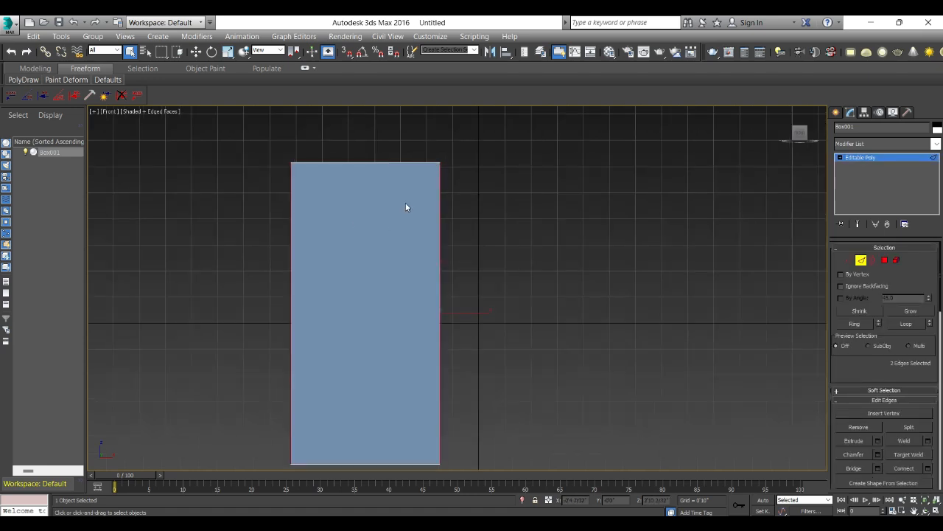
pyautogui.click(927, 468)
pyautogui.click(465, 292)
pyautogui.click(465, 291)
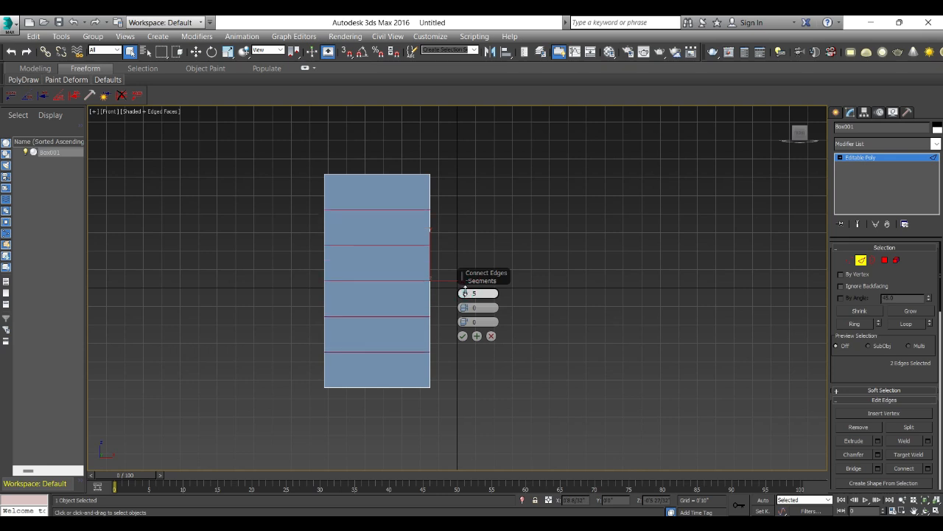
pyautogui.click(465, 291)
pyautogui.click(465, 291)
pyautogui.click(465, 291)
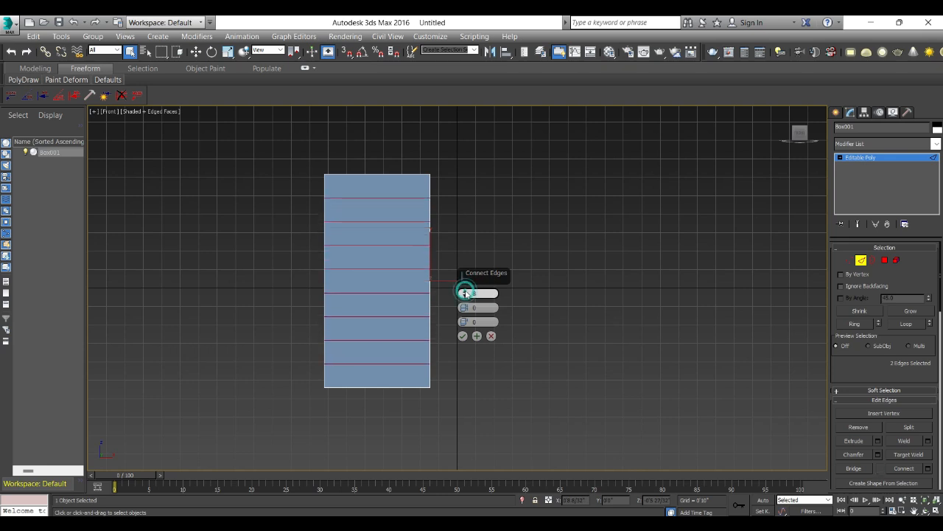
pyautogui.click(462, 335)
# Move the second and fourth horizontal edges from the top up to just below their upper neighbours, forming two thin strips.
pyautogui.click(375, 219)
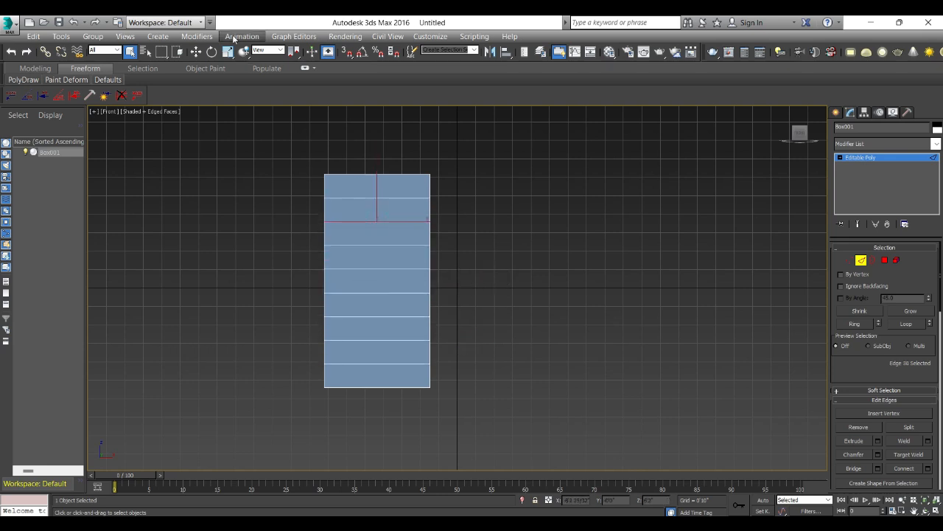
pyautogui.click(196, 51)
pyautogui.scroll(2, 389, 191)
pyautogui.moveTo(370, 210); pyautogui.dragTo(370, 179)
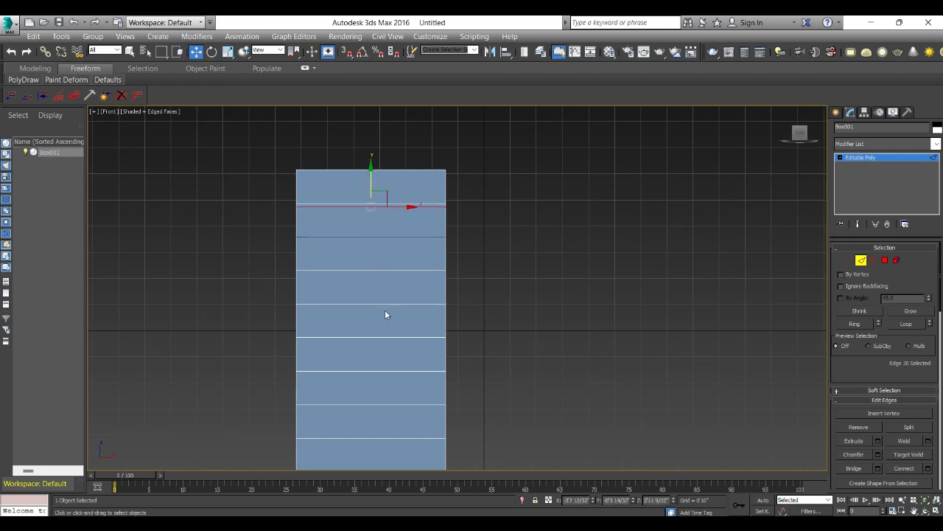
pyautogui.click(383, 303)
pyautogui.moveTo(374, 287); pyautogui.dragTo(377, 257)
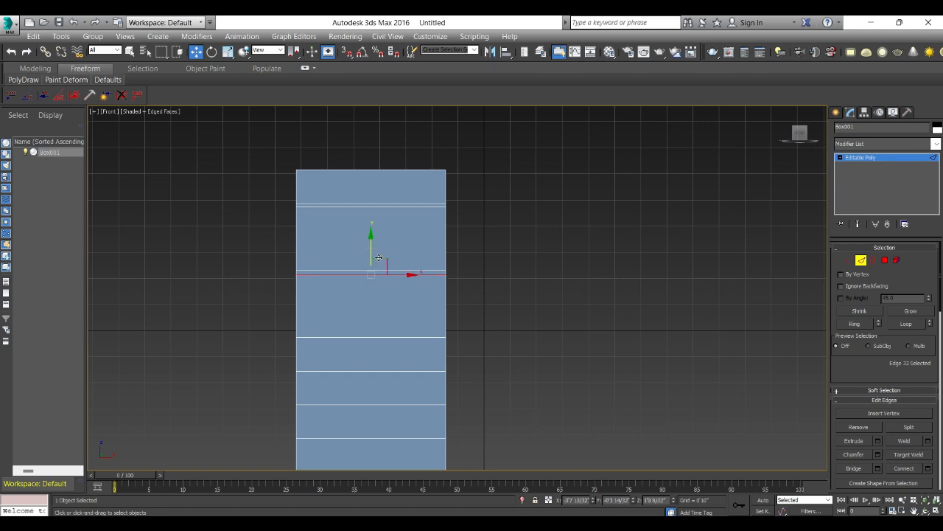
# Try extruding the two thin strip polygons on the box's front by 2'7 20/32".
pyautogui.keyDown('alt'); pyautogui.moveTo(389, 264); pyautogui.dragTo(404, 274, button='middle'); pyautogui.keyUp('alt')
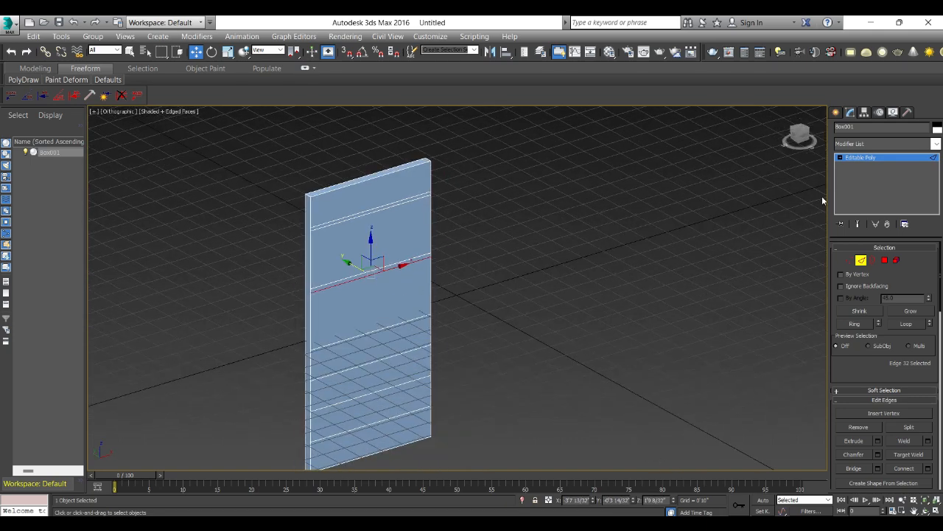
pyautogui.click(884, 260)
pyautogui.scroll(3, 320, 242)
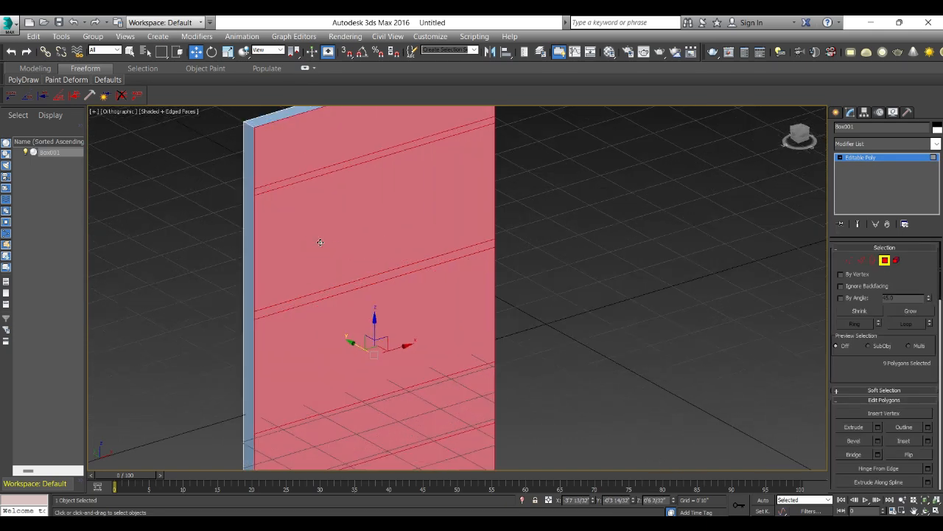
pyautogui.click(285, 185)
pyautogui.keyDown('ctrl'); pyautogui.click(311, 297); pyautogui.keyUp('ctrl')
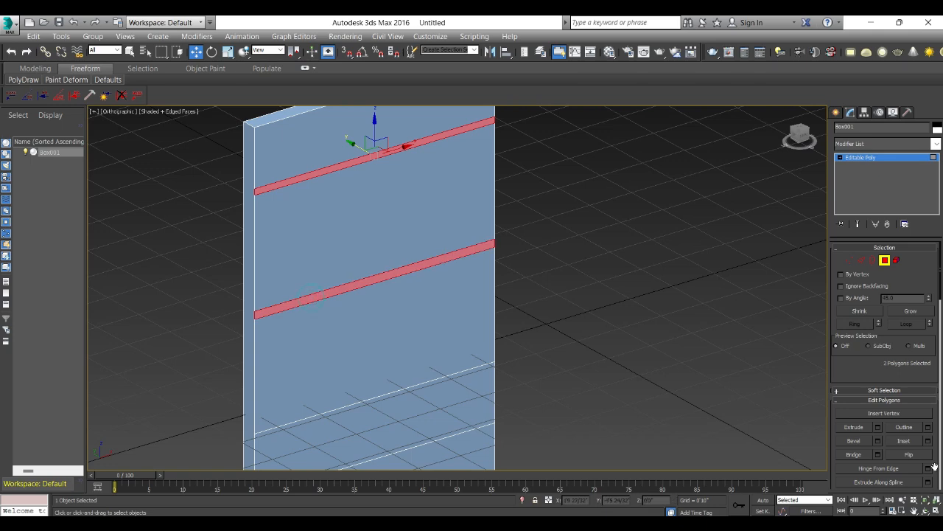
pyautogui.click(878, 428)
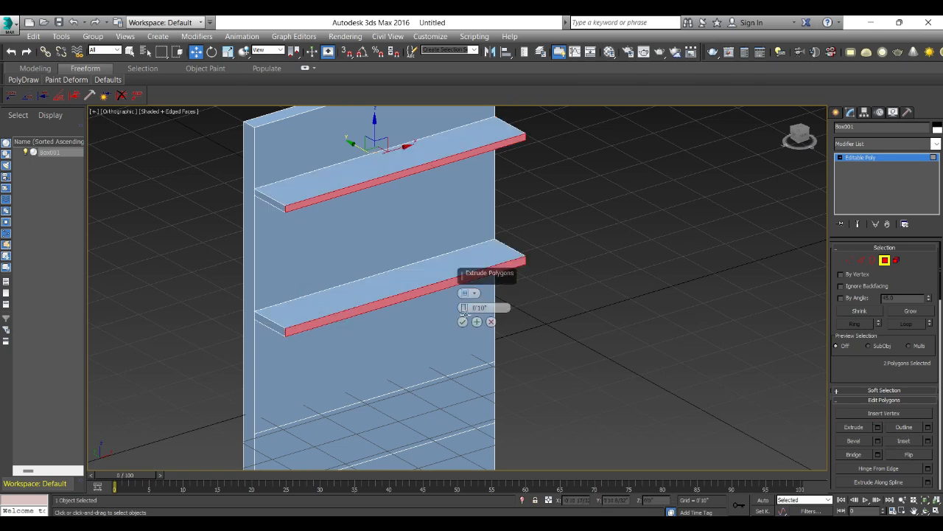
pyautogui.moveTo(461, 311); pyautogui.dragTo(442, 192)
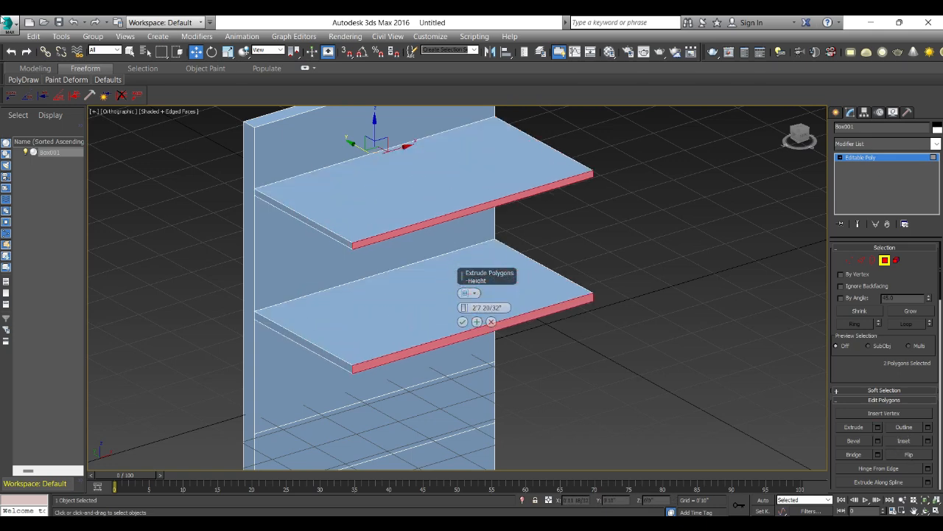
pyautogui.click(491, 322)
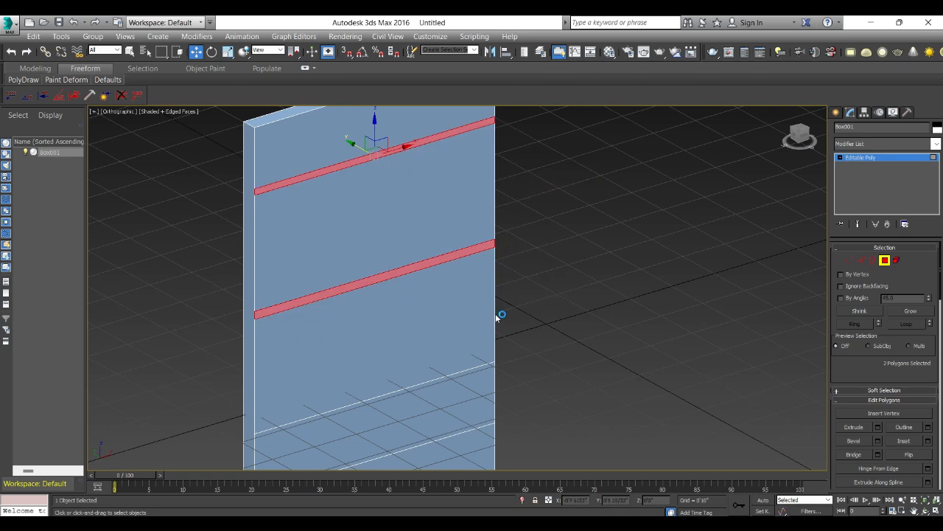
# Undo the strip selection, the edge moves and the 8-segment connection, and clear the polygon selection.
pyautogui.hotkey('ctrl', 'z')
pyautogui.hotkey('ctrl', 'z')
pyautogui.hotkey('ctrl', 'z')
pyautogui.hotkey('ctrl', 'z')
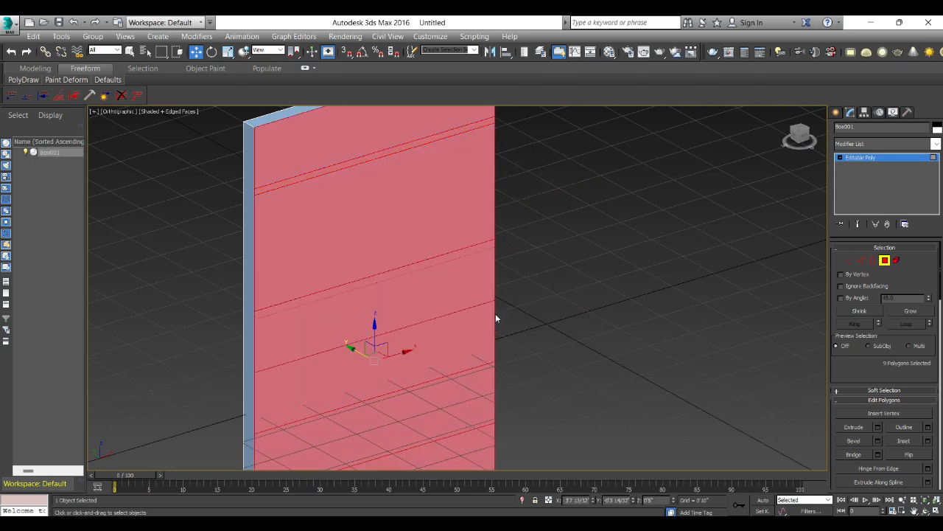
pyautogui.hotkey('ctrl', 'z')
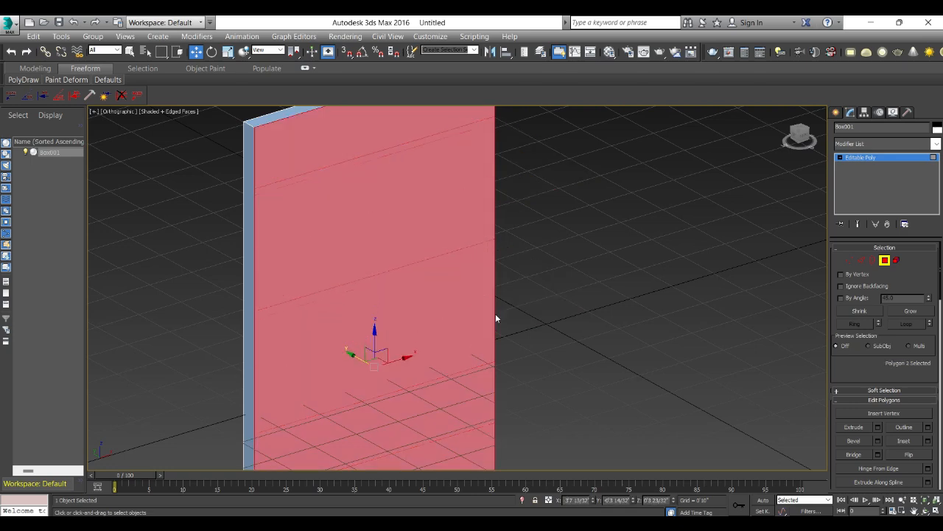
pyautogui.click(597, 328)
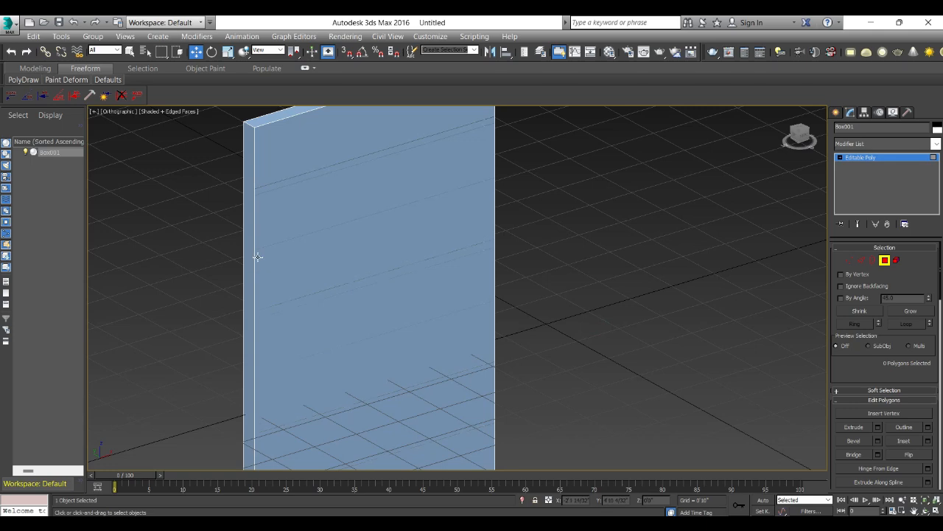
# Start connecting the two vertical side edges of the box's front with 2 segments in the Front view.
pyautogui.click(258, 256)
pyautogui.click(861, 261)
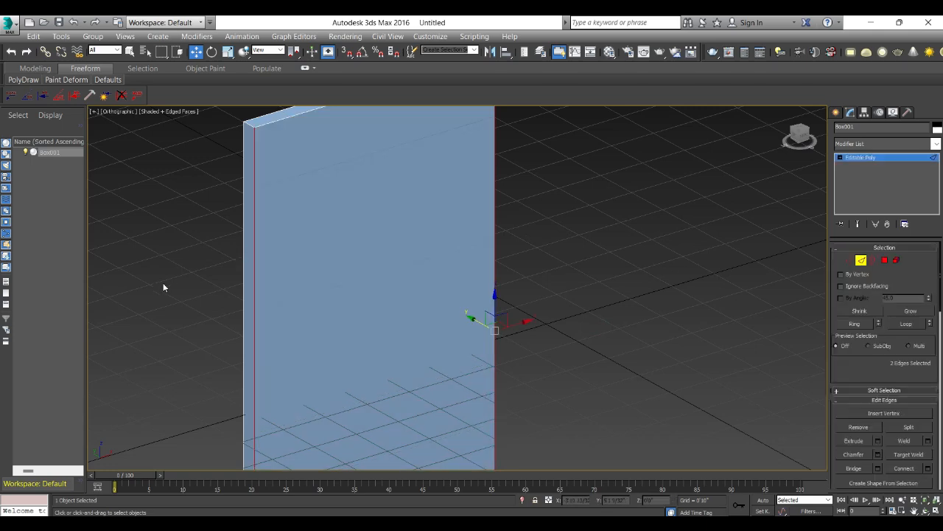
pyautogui.keyDown('alt'); pyautogui.moveTo(493, 272); pyautogui.dragTo(543, 264, button='middle'); pyautogui.keyUp('alt')
pyautogui.press('f')
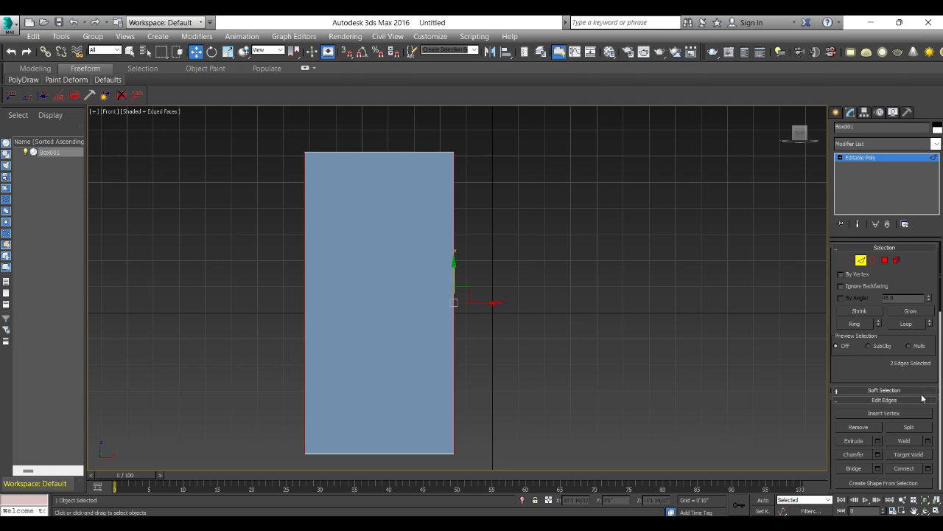
pyautogui.click(928, 469)
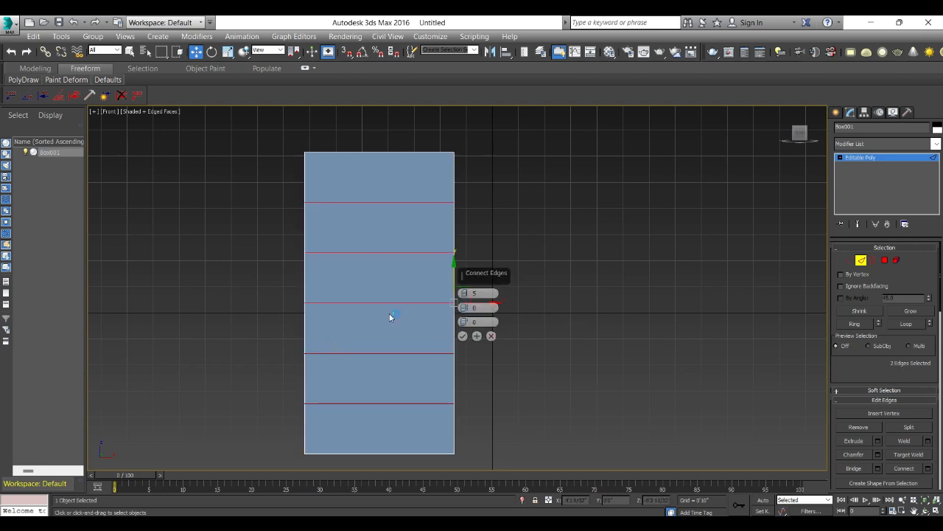
pyautogui.click(465, 297)
pyautogui.click(465, 296)
pyautogui.click(465, 296)
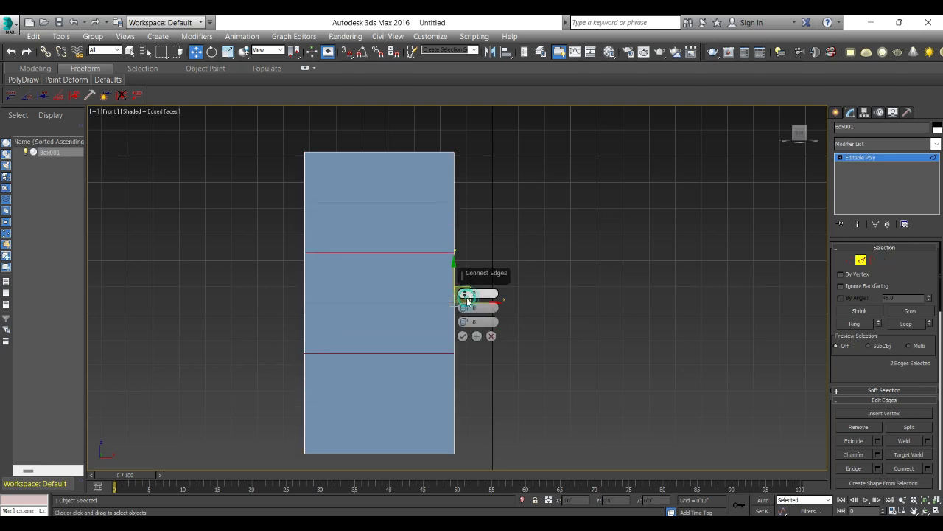
# Create the two connecting edges with a pinch of -92 and move the pair up to about one fifth below the top.
pyautogui.moveTo(465, 310)
pyautogui.mouseDown()
pyautogui.moveTo(476, 459)
pyautogui.moveTo(493, 500)
pyautogui.moveTo(490, 480)
pyautogui.mouseUp()
pyautogui.moveTo(465, 310); pyautogui.dragTo(465, 323)
pyautogui.moveTo(453, 271); pyautogui.dragTo(450, 236)
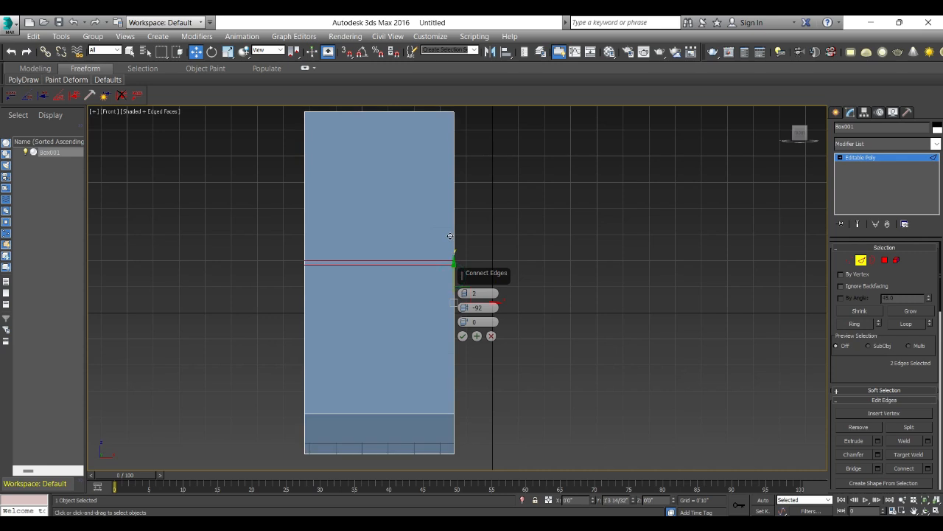
pyautogui.click(490, 336)
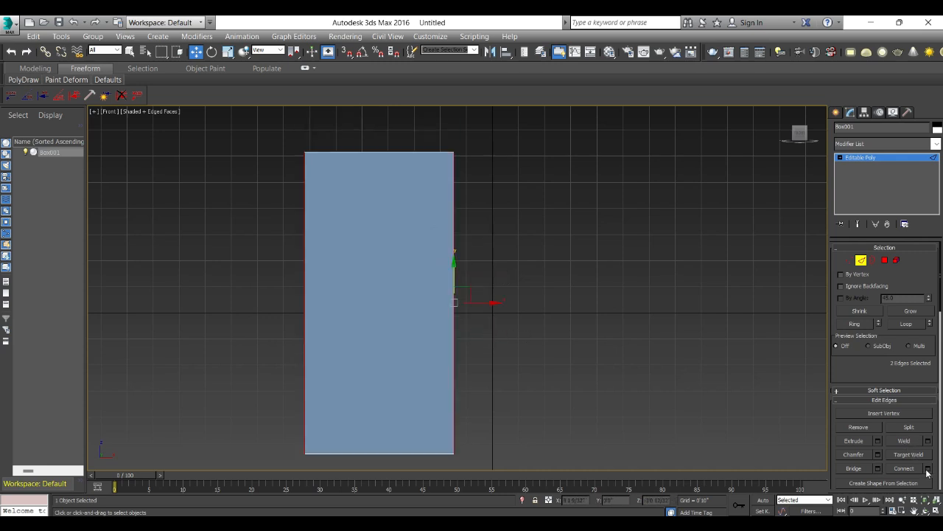
pyautogui.click(928, 469)
pyautogui.click(461, 337)
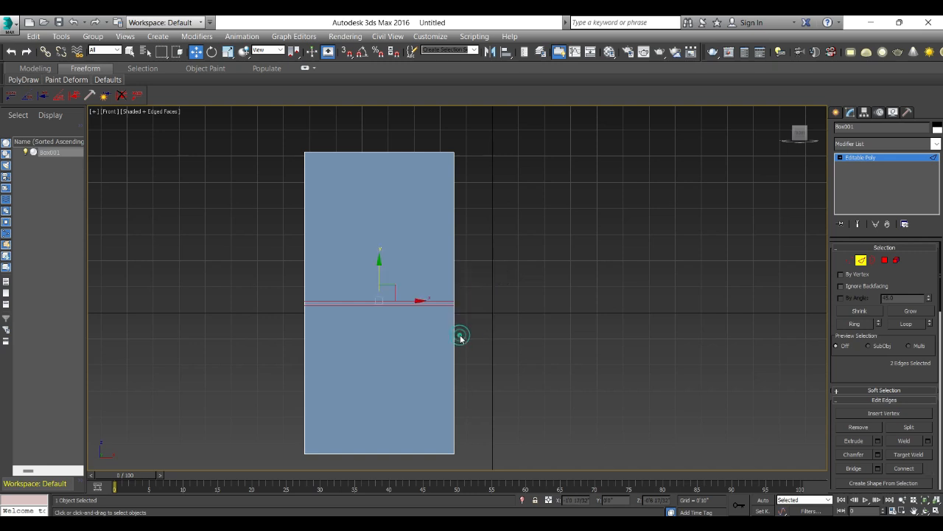
pyautogui.moveTo(394, 286)
pyautogui.keyDown('shift'); pyautogui.mouseDown()
pyautogui.moveTo(400, 173)
pyautogui.moveTo(399, 193)
pyautogui.mouseUp(); pyautogui.keyUp('shift')
# Connect the side edges below the upper strip with the same settings and move the new edge pair up to slightly above the front's middle.
pyautogui.click(301, 259)
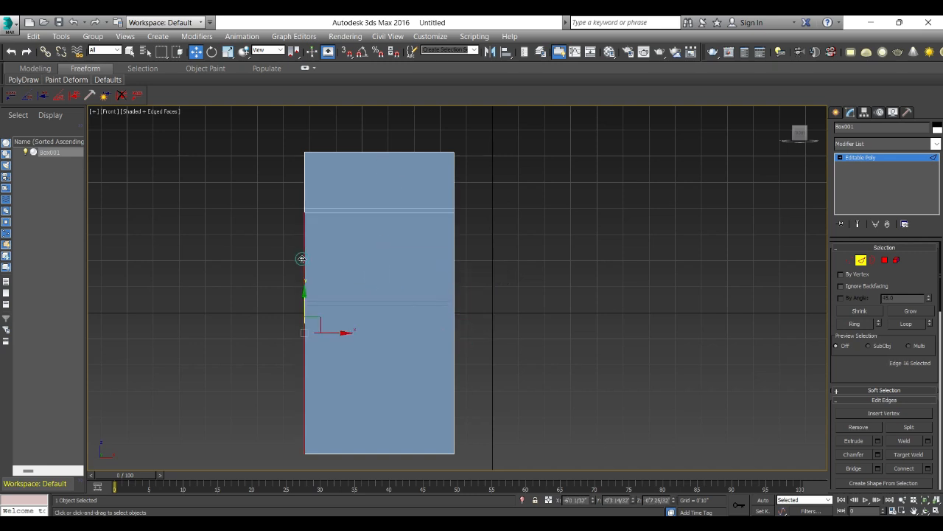
pyautogui.keyDown('ctrl'); pyautogui.click(453, 274); pyautogui.keyUp('ctrl')
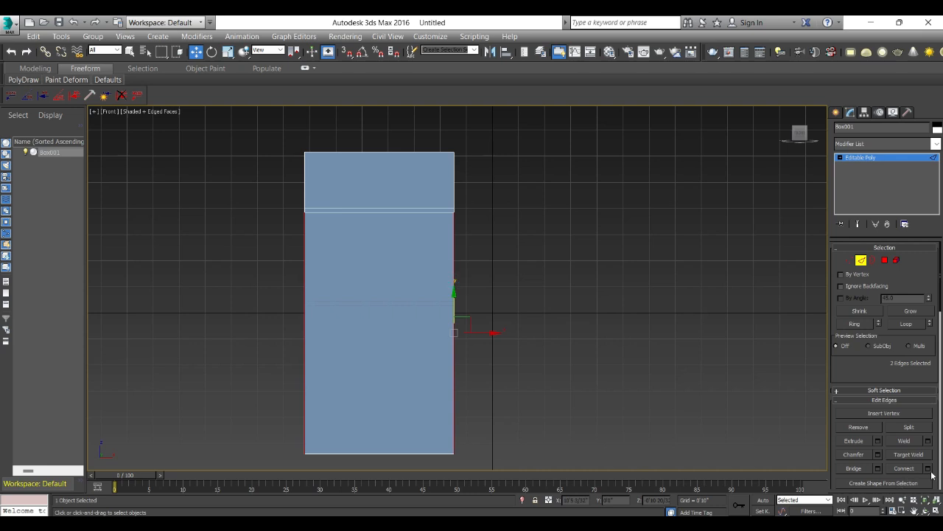
pyautogui.click(919, 472)
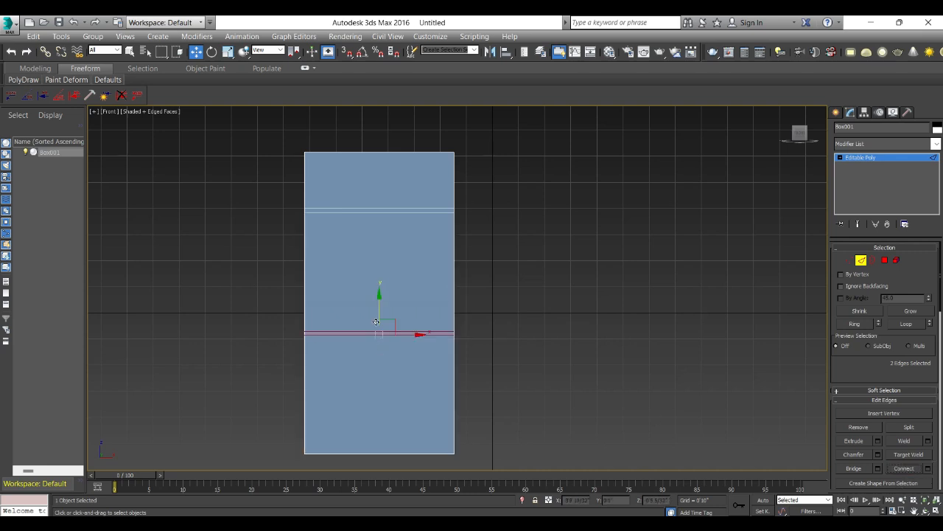
pyautogui.moveTo(379, 313); pyautogui.dragTo(379, 262)
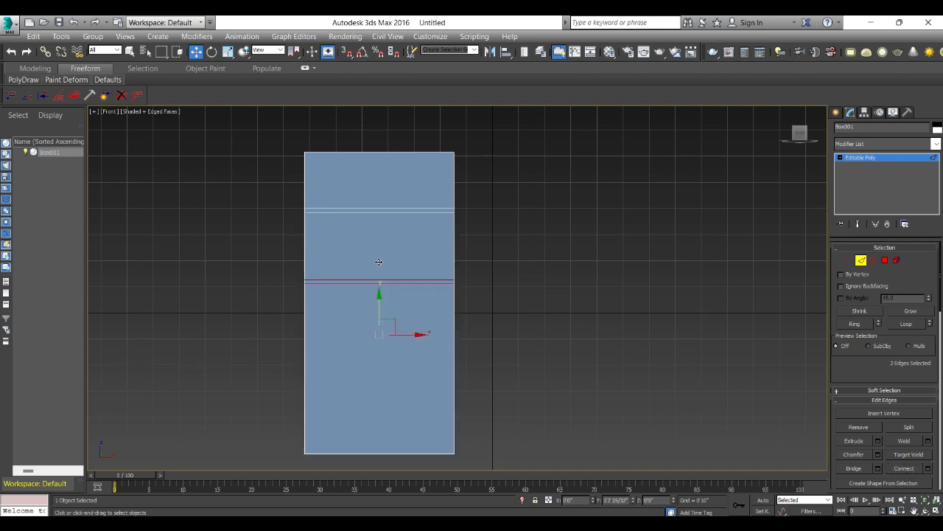
# Connect the side edges of the lowest section with 2 segments and a pinch of -92 to form the third thin strip.
pyautogui.click(304, 326)
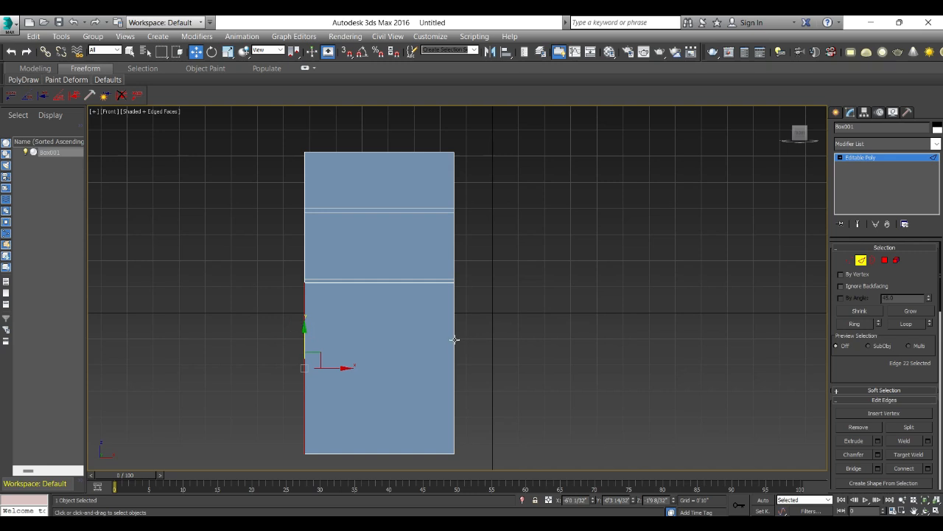
pyautogui.keyDown('ctrl'); pyautogui.click(455, 339); pyautogui.keyUp('ctrl')
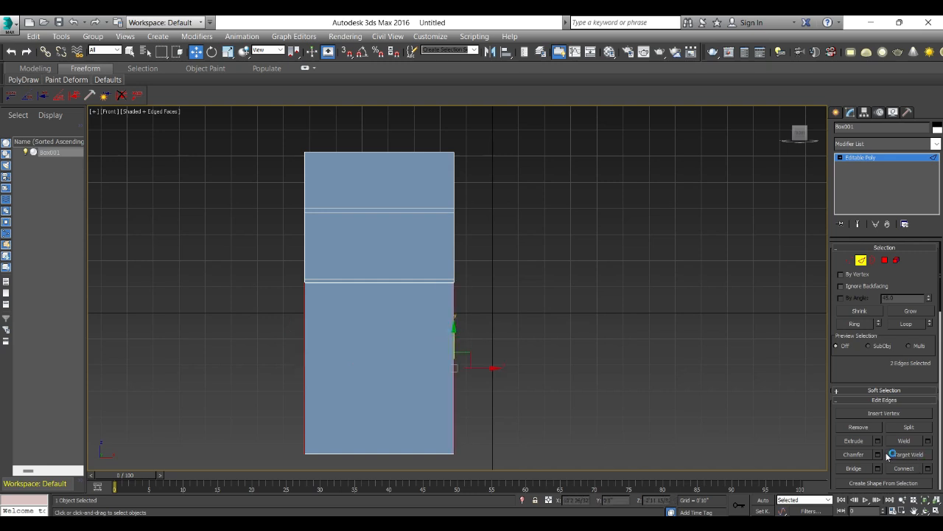
pyautogui.click(928, 468)
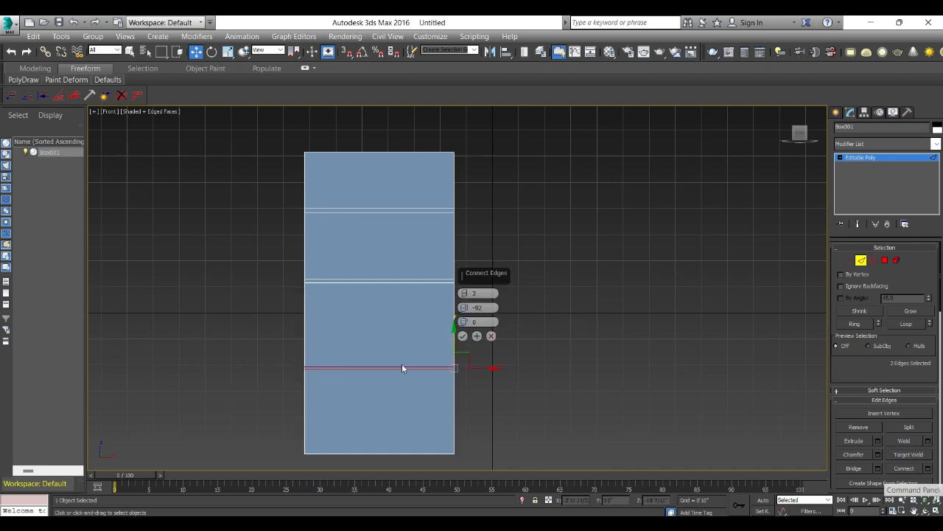
pyautogui.click(464, 337)
pyautogui.keyDown('alt'); pyautogui.moveTo(464, 337); pyautogui.dragTo(315, 254, button='middle'); pyautogui.keyUp('alt')
pyautogui.click(329, 235)
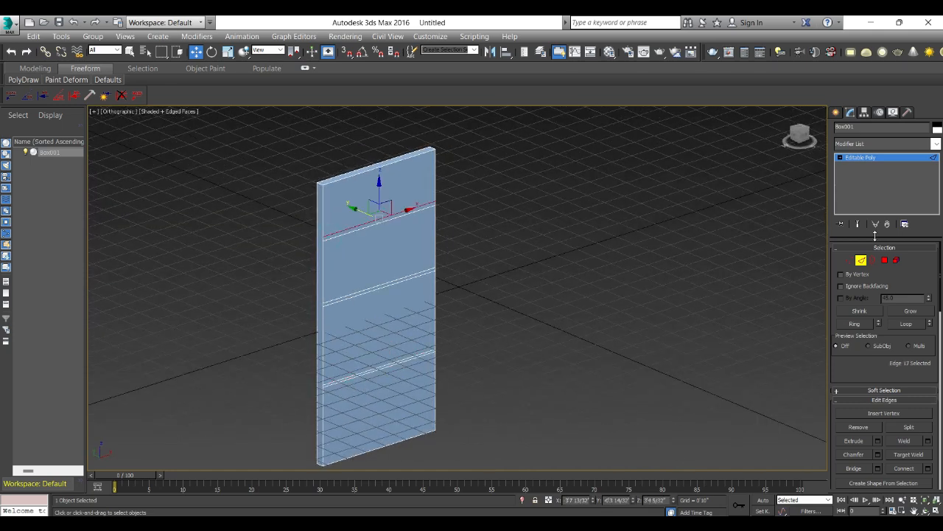
pyautogui.click(885, 260)
pyautogui.click(331, 237)
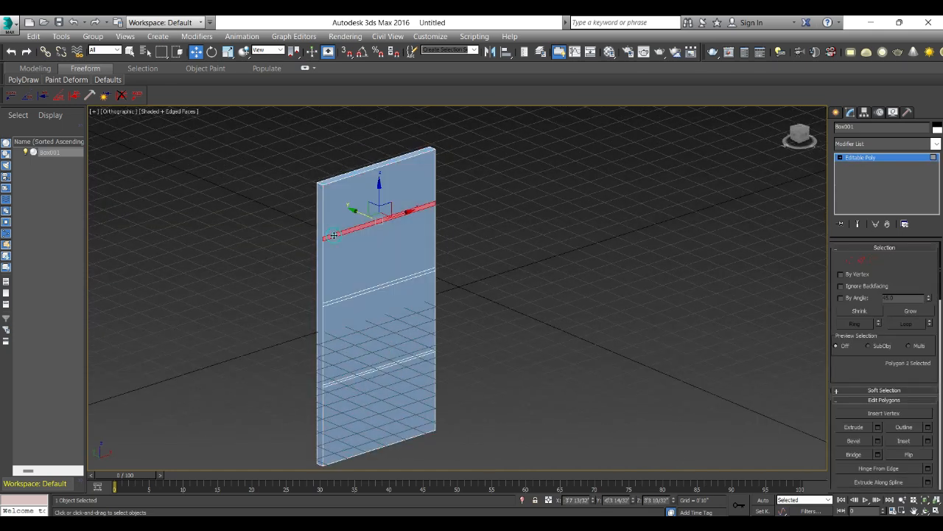
pyautogui.keyDown('ctrl'); pyautogui.click(346, 297); pyautogui.keyUp('ctrl')
pyautogui.keyDown('ctrl'); pyautogui.click(362, 373); pyautogui.keyUp('ctrl')
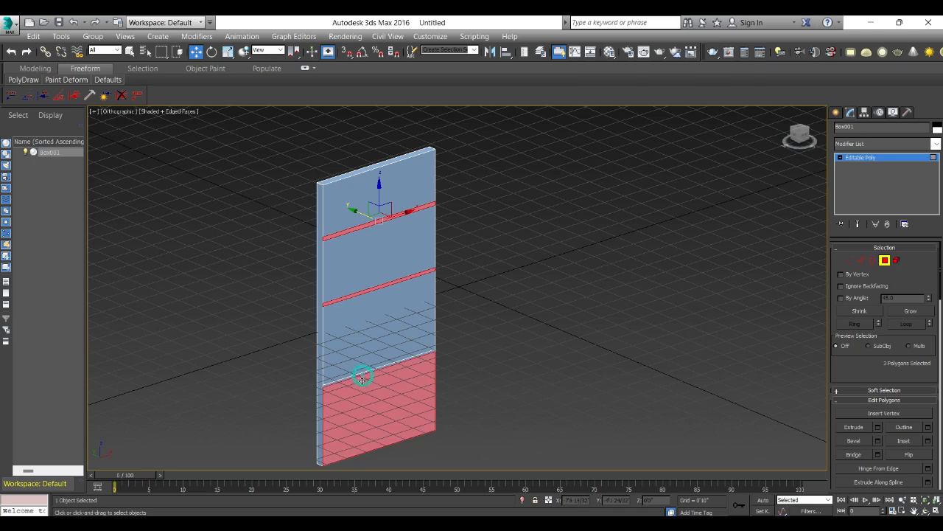
pyautogui.click(361, 373)
pyautogui.keyDown('ctrl'); pyautogui.click(364, 291); pyautogui.keyUp('ctrl')
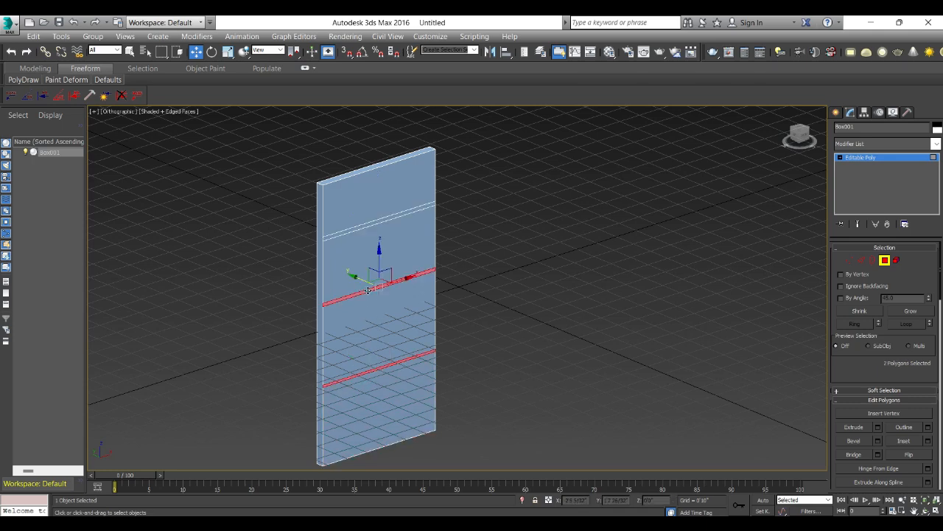
pyautogui.keyDown('ctrl'); pyautogui.click(366, 225); pyautogui.keyUp('ctrl')
pyautogui.click(590, 205)
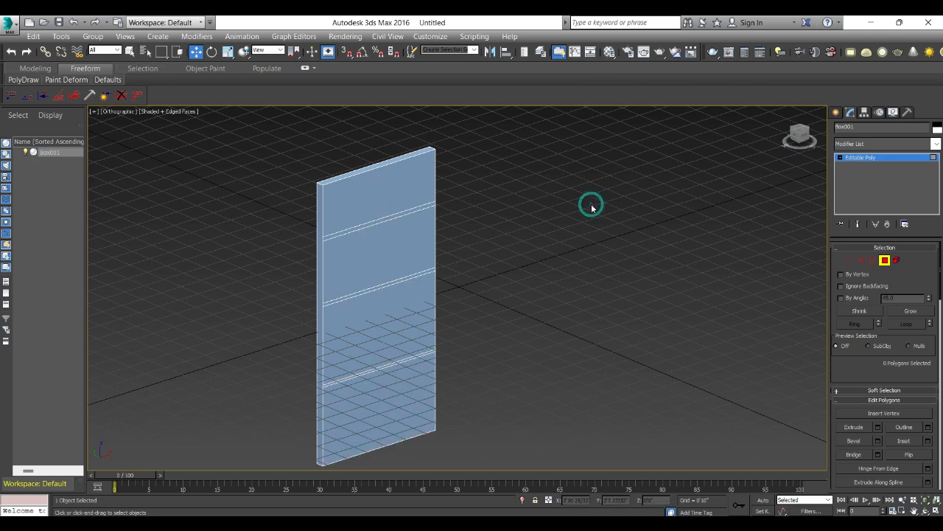
# Leave polygon editing and use the Line tool in the Front view to trace one side of a zigzag shelf profile beside the box.
pyautogui.press('f')
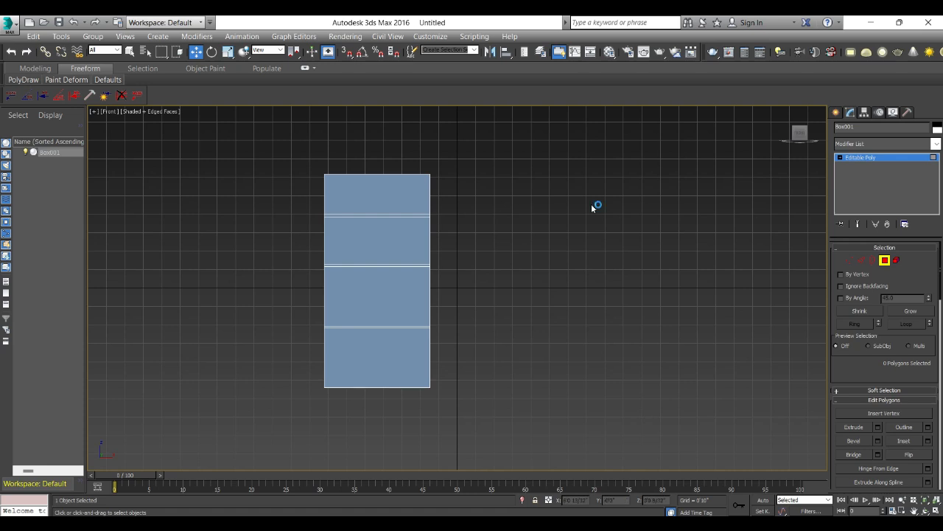
pyautogui.click(861, 159)
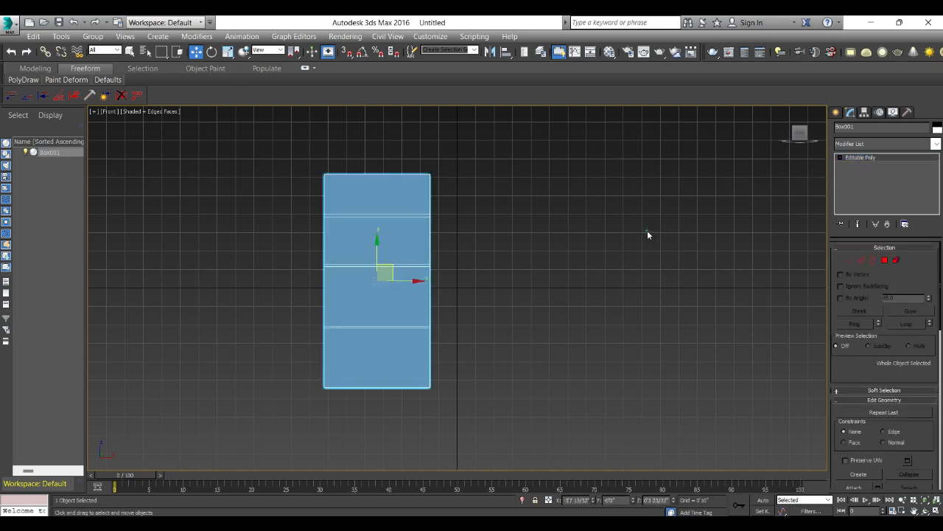
pyautogui.click(708, 233)
pyautogui.click(836, 112)
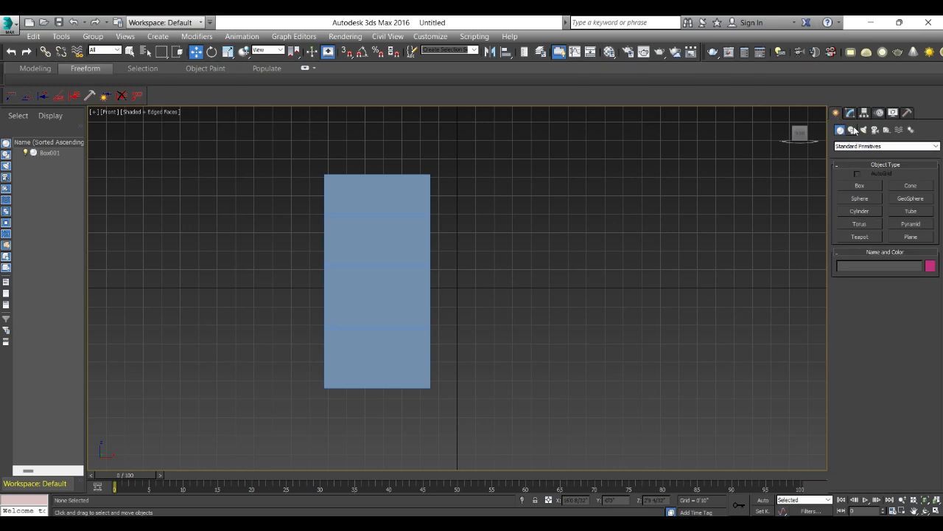
pyautogui.click(852, 130)
pyautogui.click(859, 195)
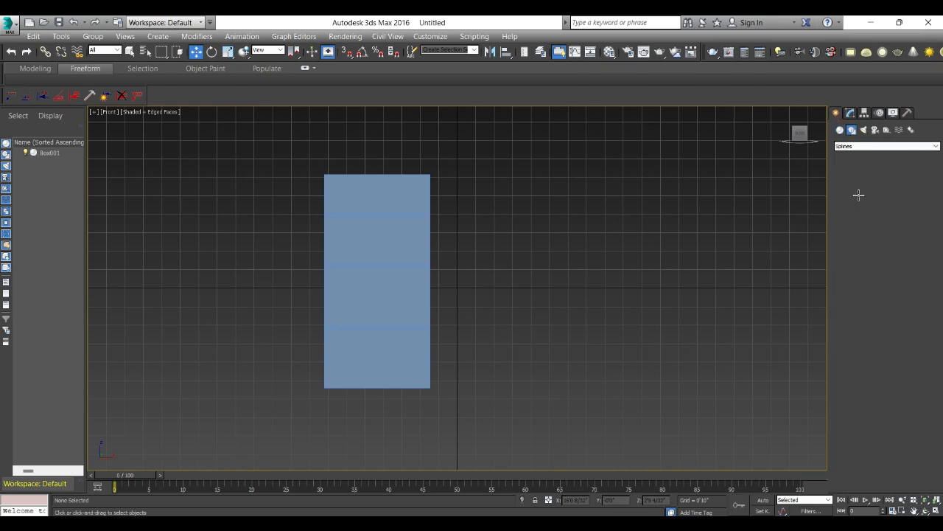
pyautogui.click(509, 176)
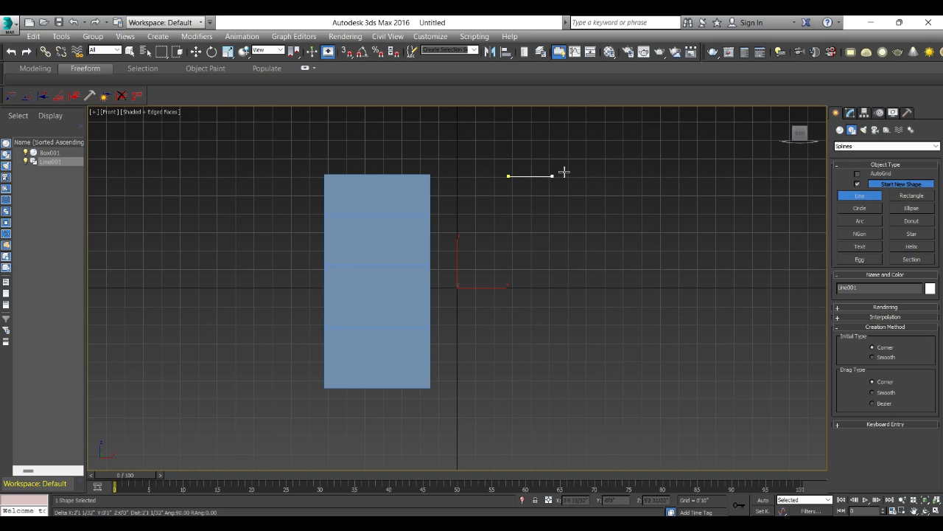
pyautogui.click(584, 176)
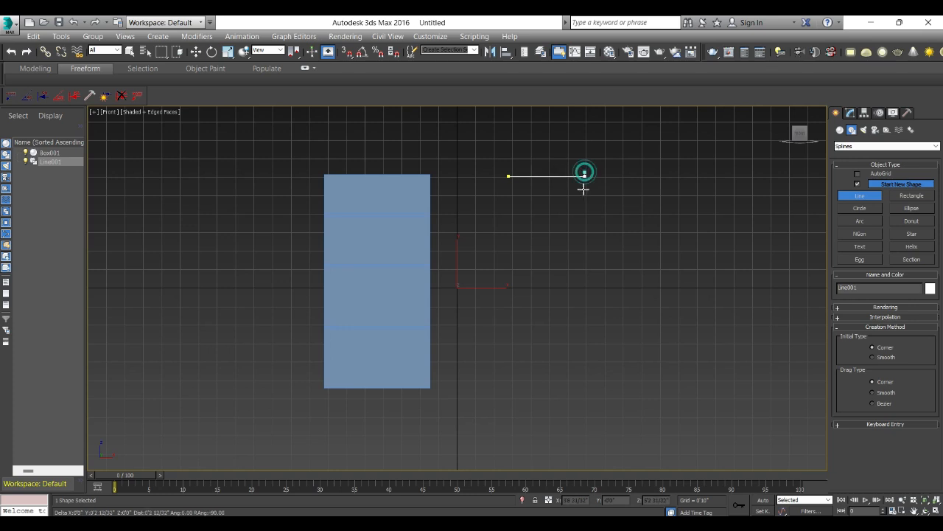
pyautogui.click(584, 242)
pyautogui.click(513, 242)
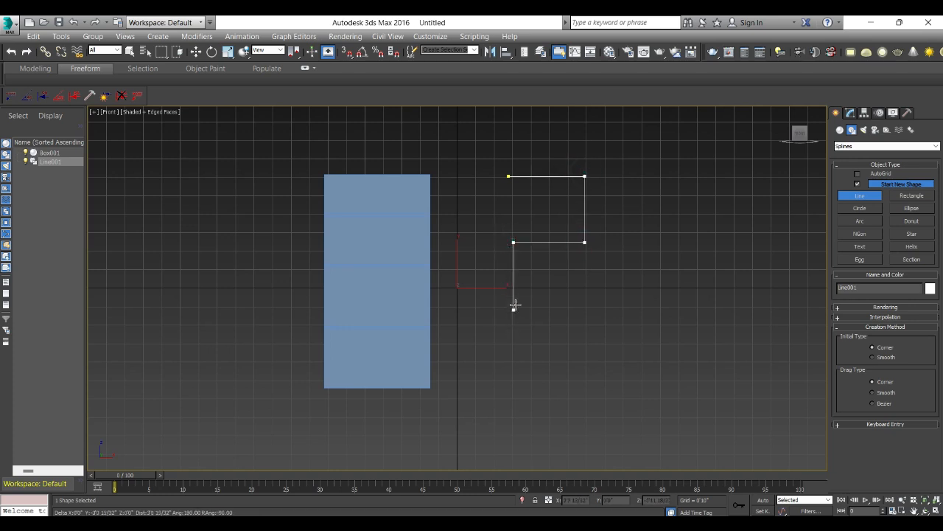
pyautogui.click(513, 301)
pyautogui.click(587, 300)
pyautogui.click(587, 374)
pyautogui.click(514, 374)
# Trace the zigzag back at a small parallel offset with straight segments and close the spline into a thin shelf profile.
pyautogui.click(515, 382)
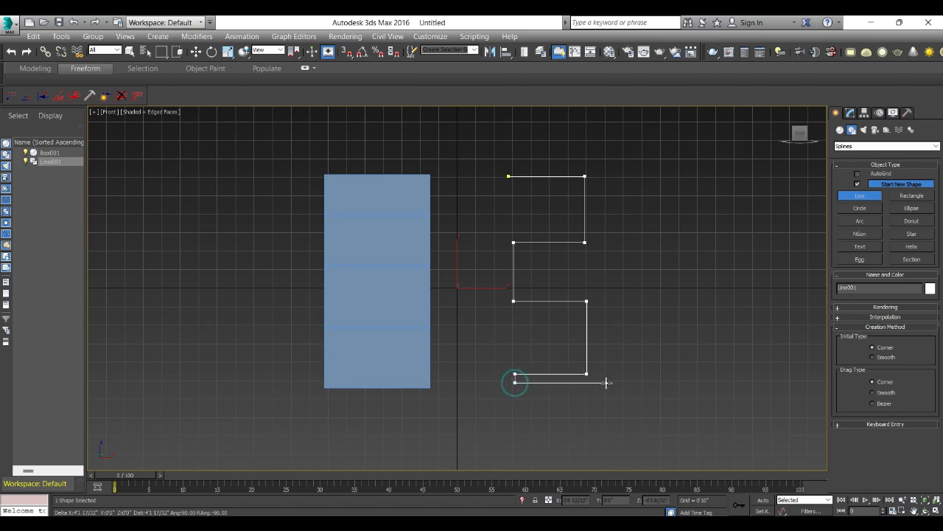
pyautogui.click(597, 382)
pyautogui.click(597, 293)
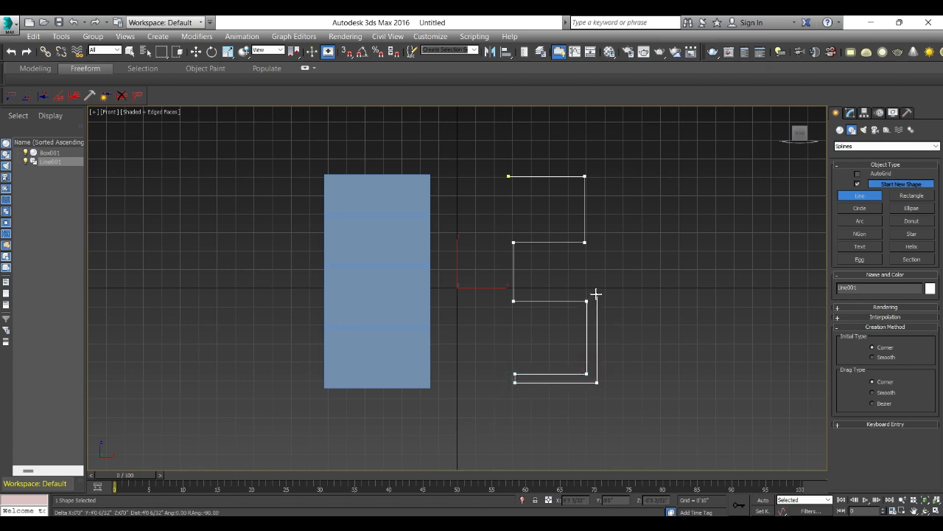
pyautogui.click(527, 294)
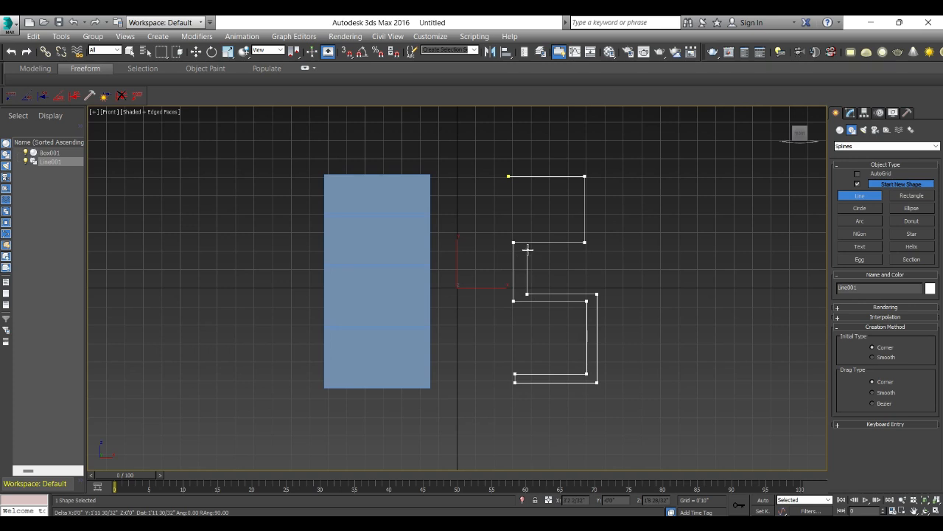
pyautogui.click(527, 249)
pyautogui.click(595, 249)
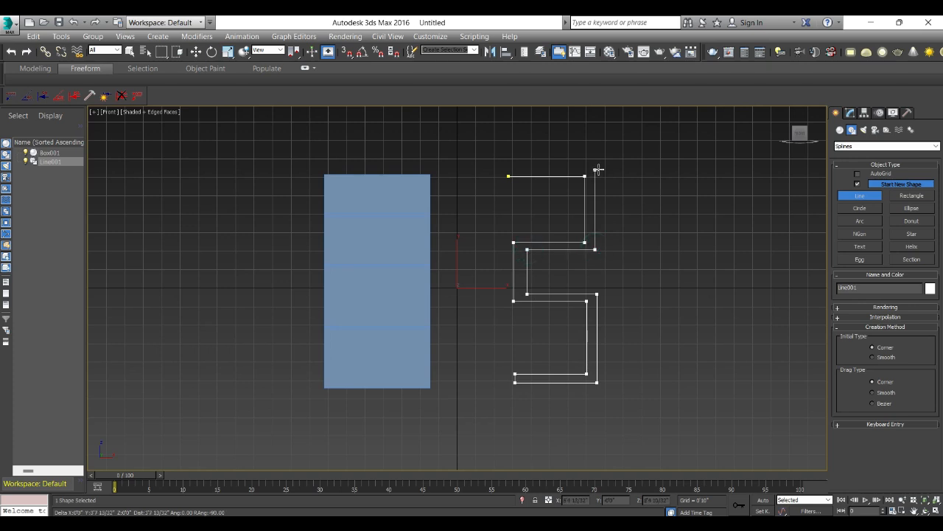
pyautogui.click(595, 169)
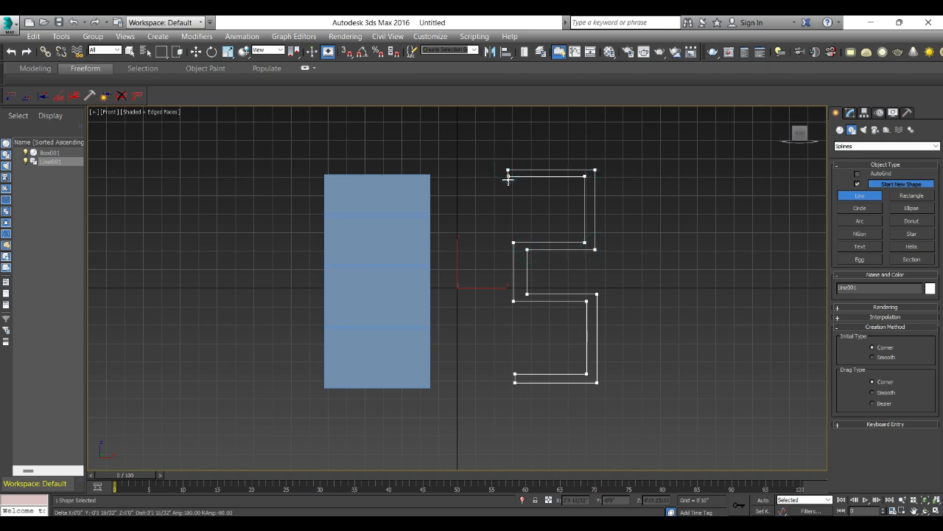
pyautogui.click(509, 175)
pyautogui.click(452, 312)
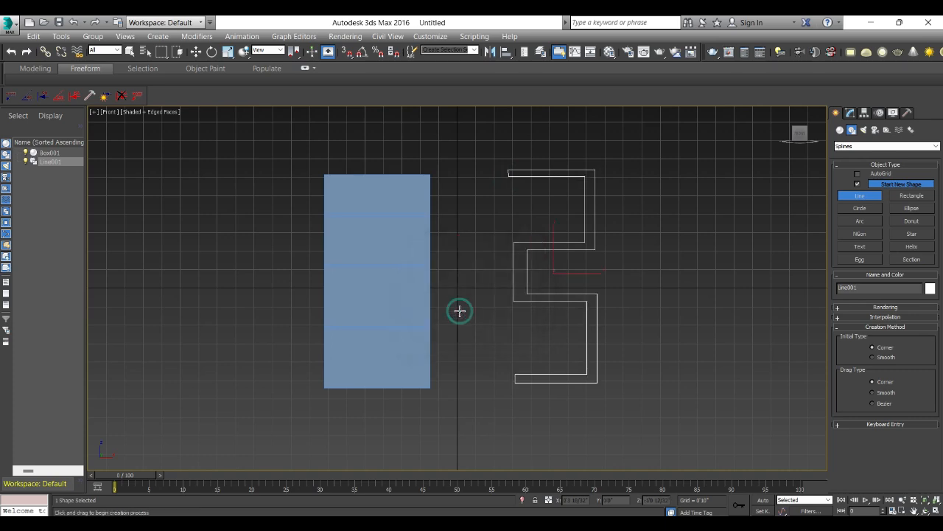
# Apply an Extrude modifier to the closed zigzag profile, with a depth of about a quarter of its height.
pyautogui.keyDown('alt'); pyautogui.moveTo(459, 312); pyautogui.dragTo(516, 335, button='middle'); pyautogui.keyUp('alt')
pyautogui.click(849, 112)
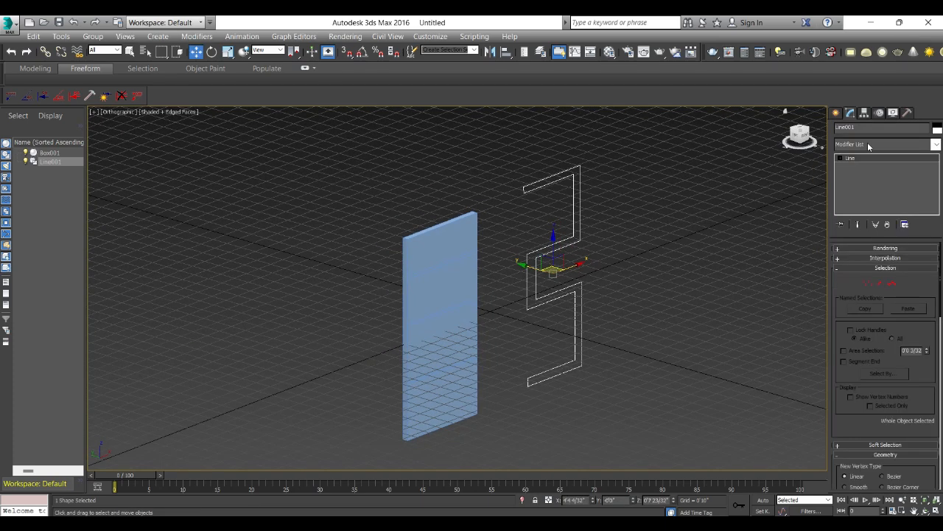
pyautogui.click(869, 145)
pyautogui.write('ex')
pyautogui.click(870, 156)
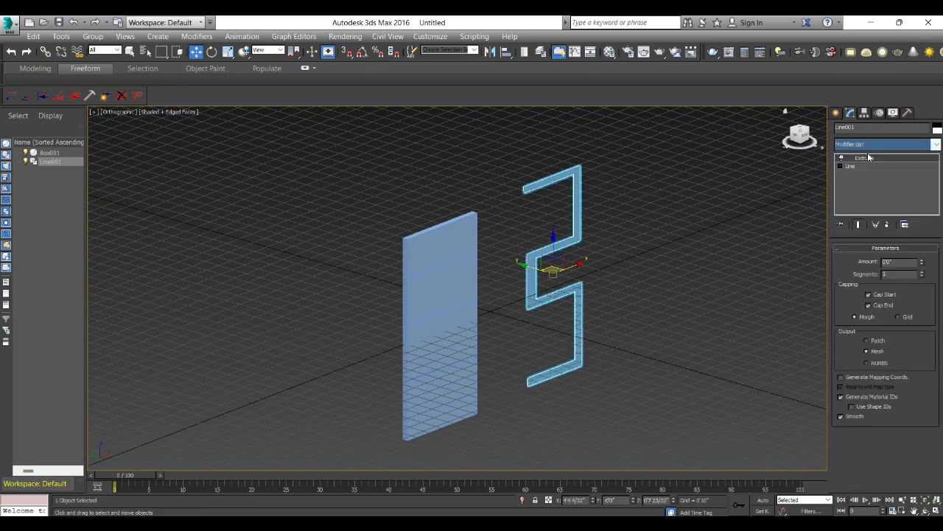
pyautogui.moveTo(920, 263); pyautogui.dragTo(926, 231)
pyautogui.click(744, 275)
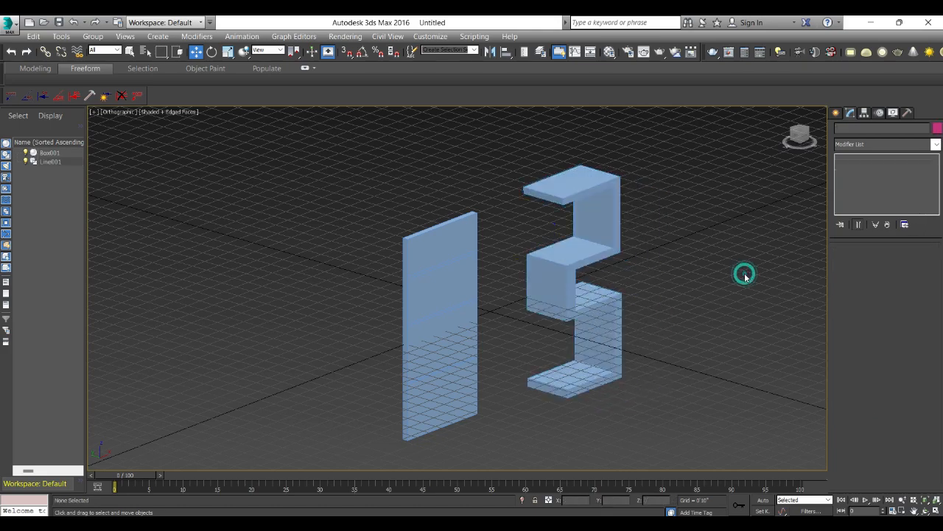
# Start a new line spline in the Left view, leaving free space beside the existing objects.
pyautogui.press('f')
pyautogui.scroll(-8, 394, 361)
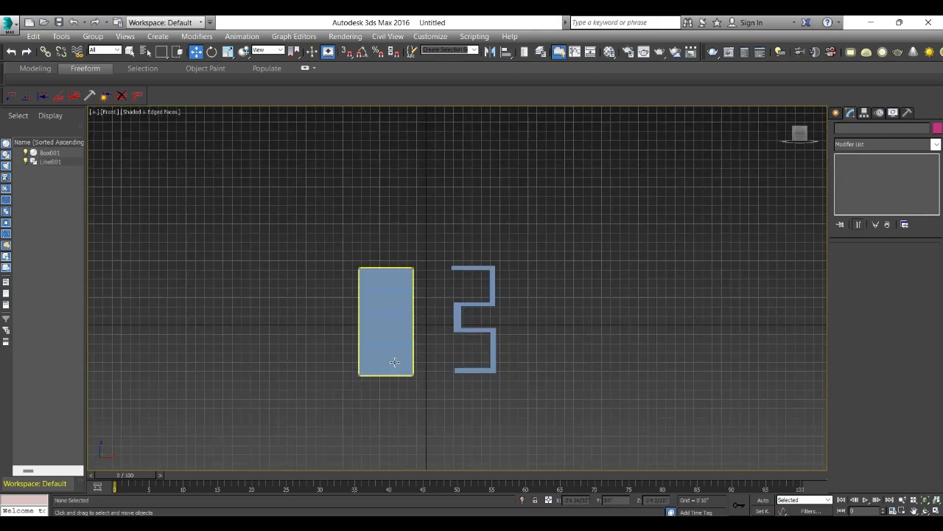
pyautogui.scroll(3, 605, 334)
pyautogui.click(836, 113)
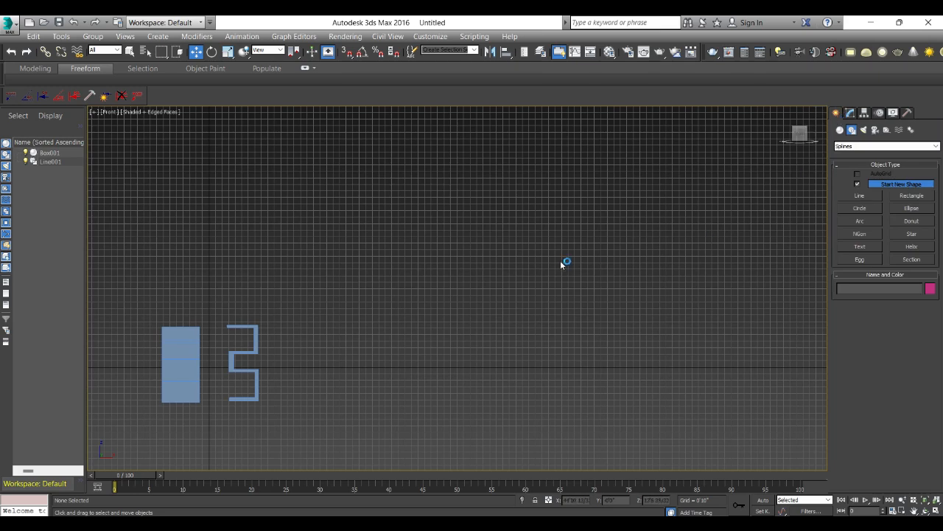
pyautogui.press('l')
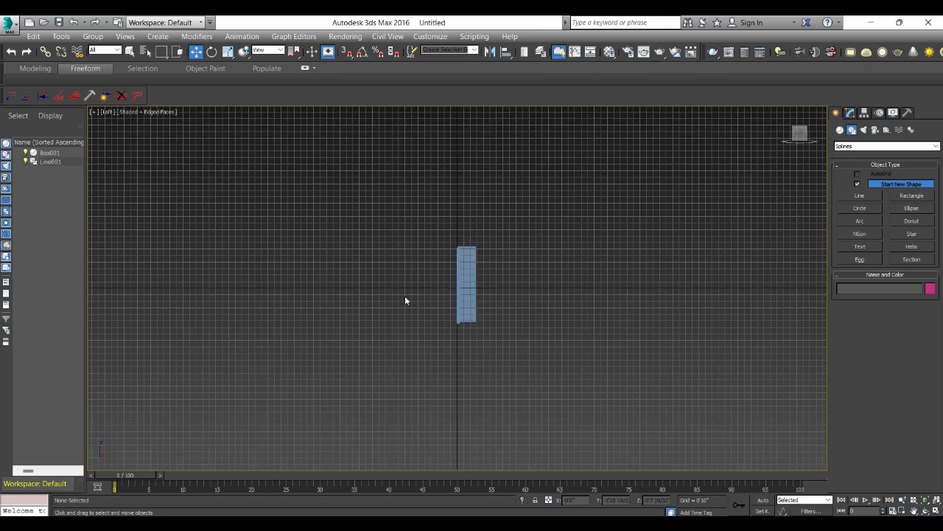
pyautogui.click(873, 198)
pyautogui.scroll(2, 598, 259)
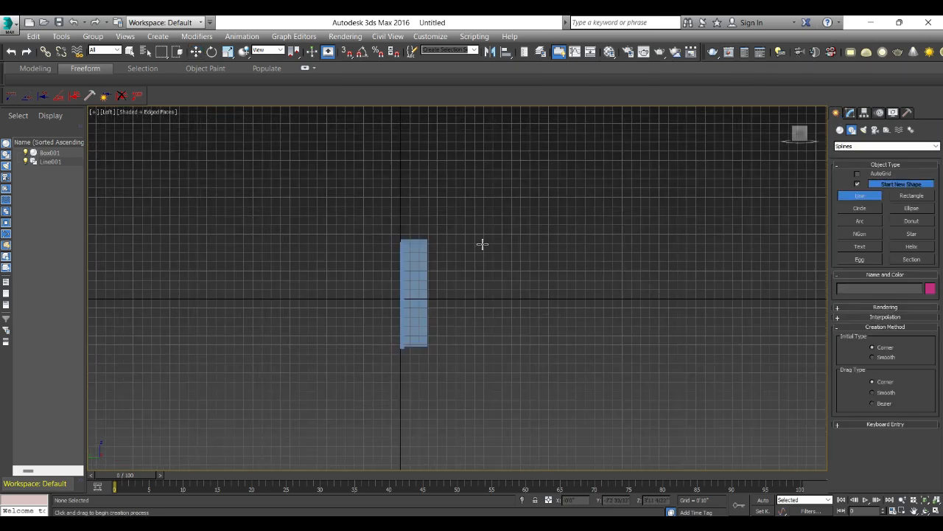
pyautogui.click(485, 244)
pyautogui.click(524, 244)
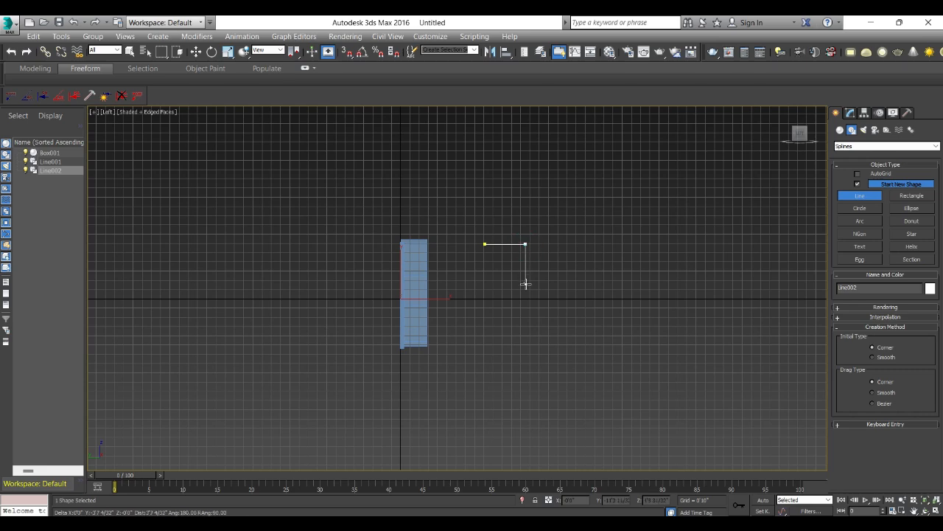
pyautogui.click(526, 283)
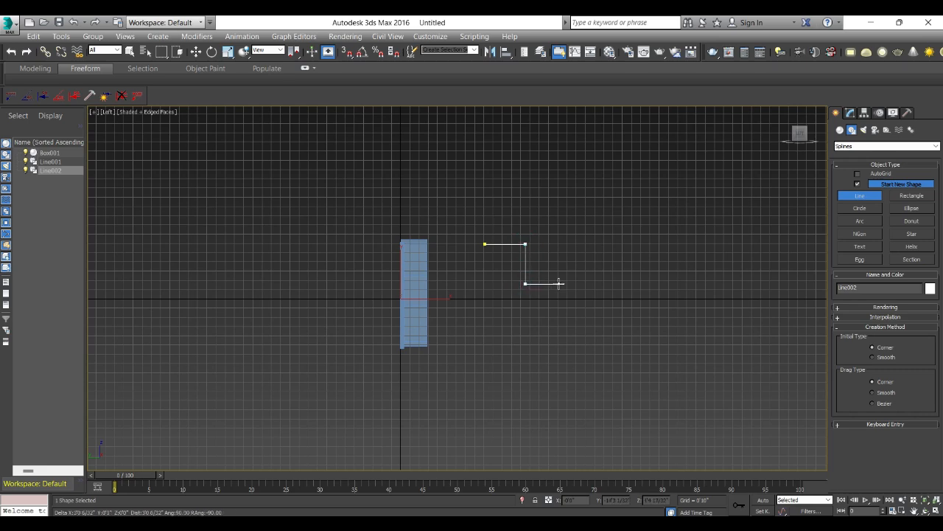
pyautogui.rightClick(509, 293)
pyautogui.press('Delete')
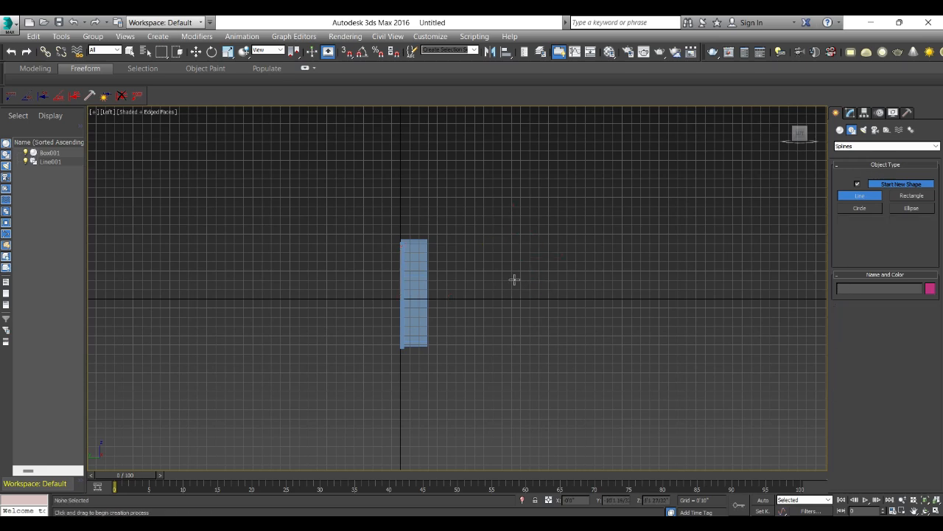
# Draw a closed, thin L-shaped profile with straight line segments beside the shelves in the Left view.
pyautogui.click(502, 253)
pyautogui.click(513, 253)
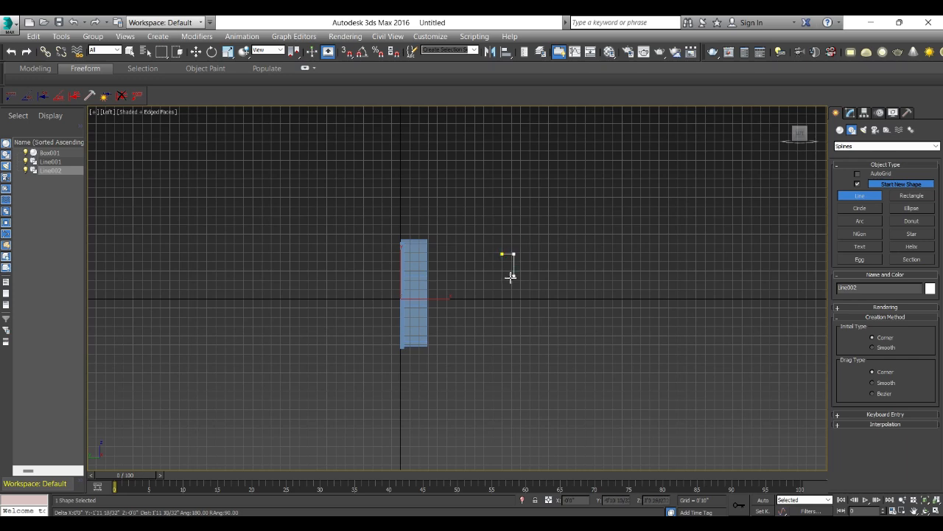
pyautogui.click(514, 315)
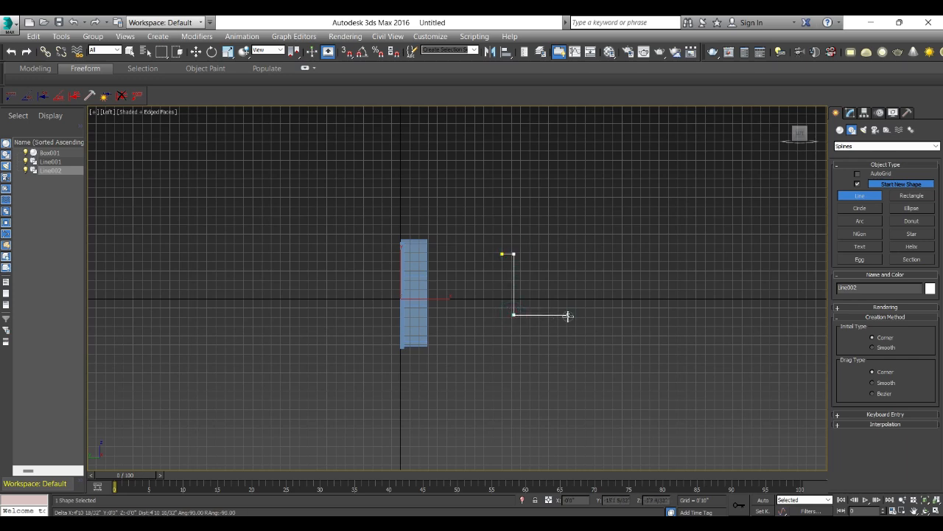
pyautogui.click(567, 315)
pyautogui.click(568, 322)
pyautogui.click(502, 322)
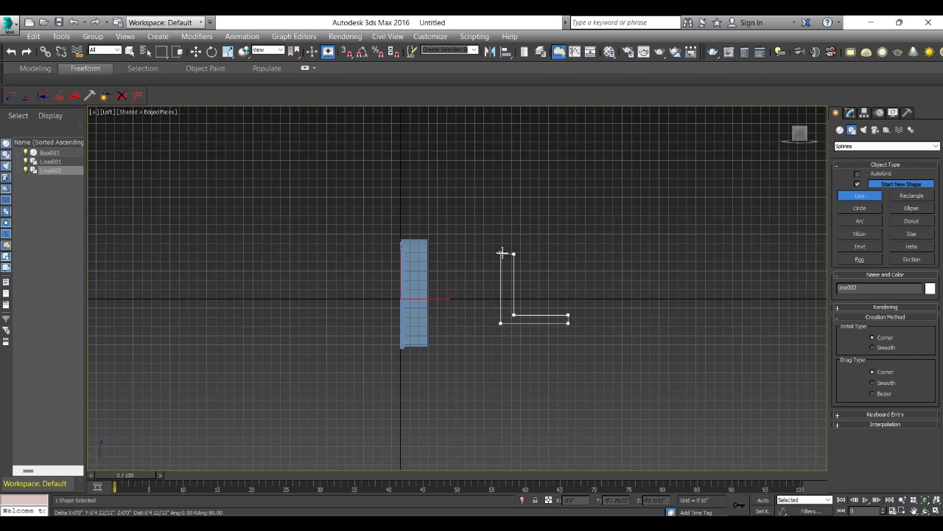
pyautogui.click(502, 254)
pyautogui.click(452, 312)
# Move the L profile's outer corner vertex slightly inward to straighten its upright edge, and leave vertex editing.
pyautogui.click(848, 113)
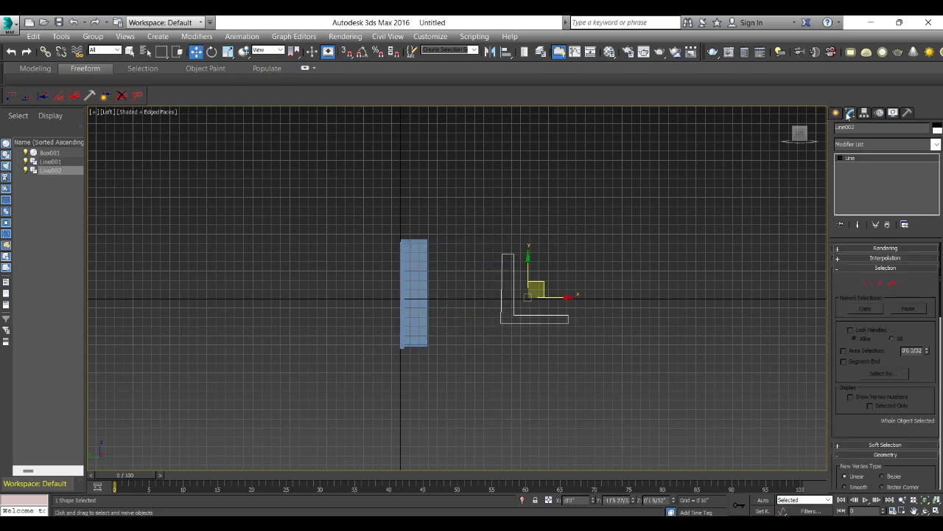
pyautogui.click(868, 284)
pyautogui.scroll(4, 516, 324)
pyautogui.click(493, 315)
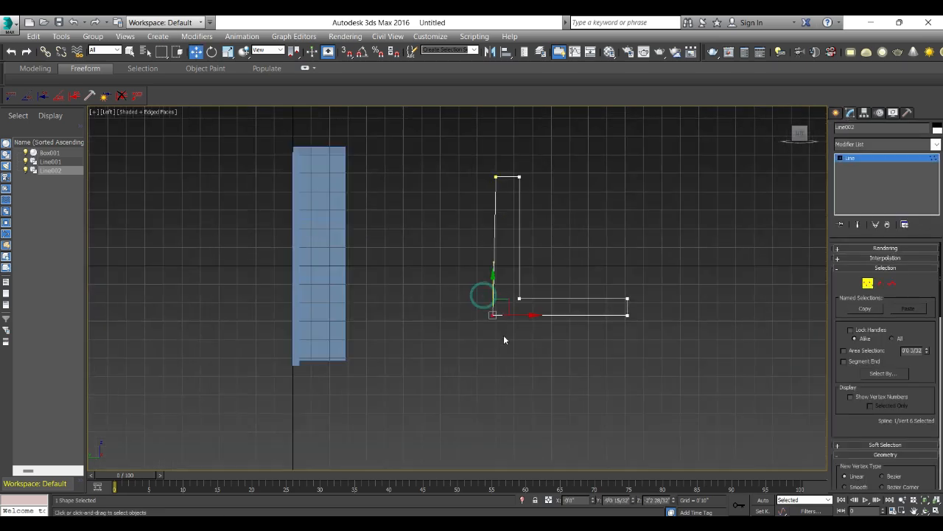
pyautogui.moveTo(506, 316); pyautogui.dragTo(509, 310)
pyautogui.keyDown('alt'); pyautogui.moveTo(654, 285); pyautogui.dragTo(597, 310, button='middle'); pyautogui.keyUp('alt')
pyautogui.click(873, 159)
# Apply an Extrude modifier to the L-shaped profile with an amount of about 21'4 16/32" and deselect it.
pyautogui.click(872, 144)
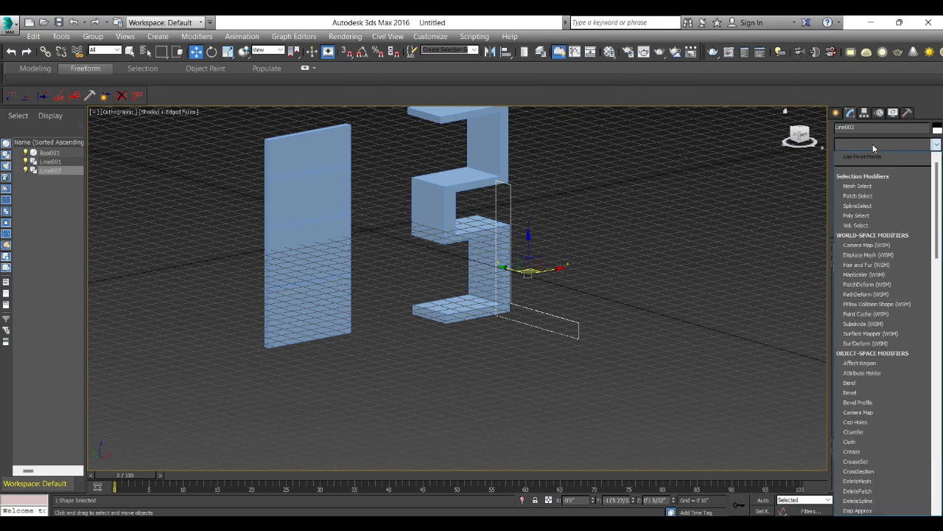
pyautogui.press('e')
pyautogui.press('x')
pyautogui.click(876, 157)
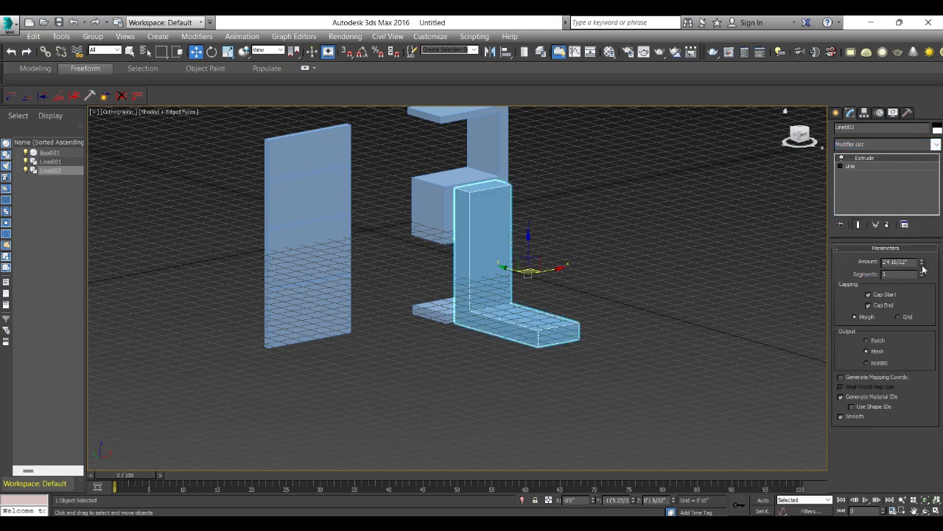
pyautogui.moveTo(921, 261); pyautogui.dragTo(914, 147)
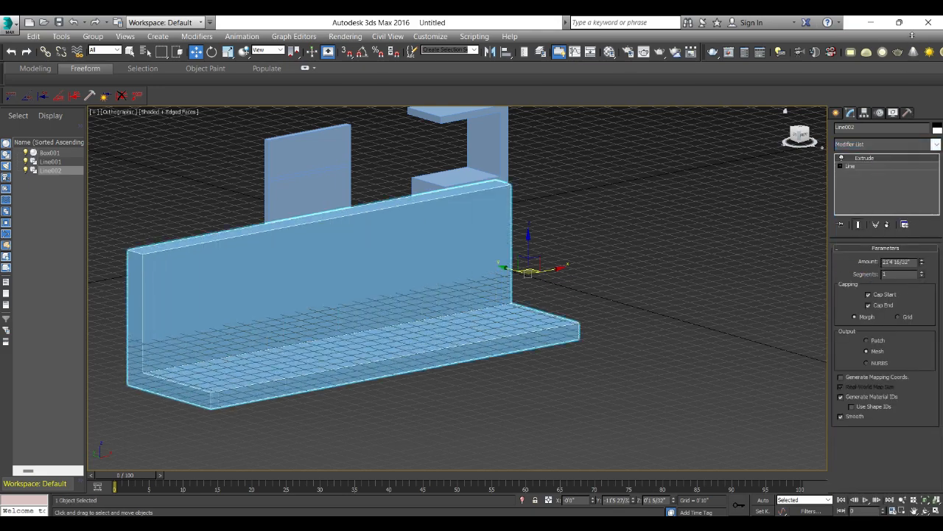
pyautogui.scroll(-3, 590, 243)
pyautogui.scroll(3, 375, 263)
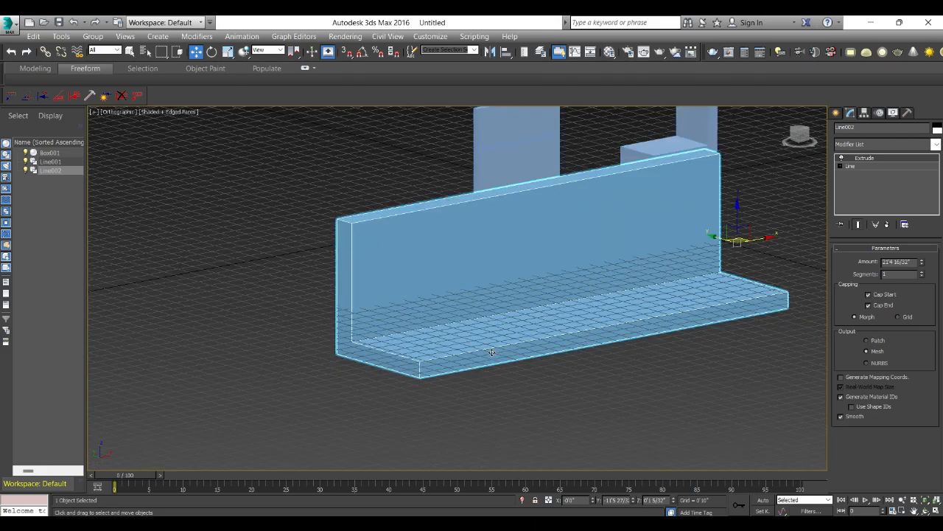
pyautogui.scroll(-3, 495, 354)
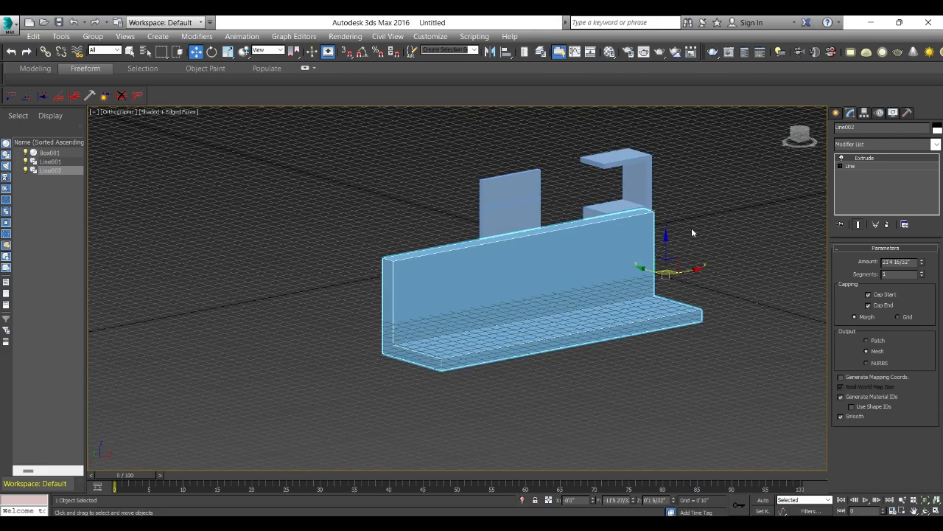
pyautogui.click(708, 291)
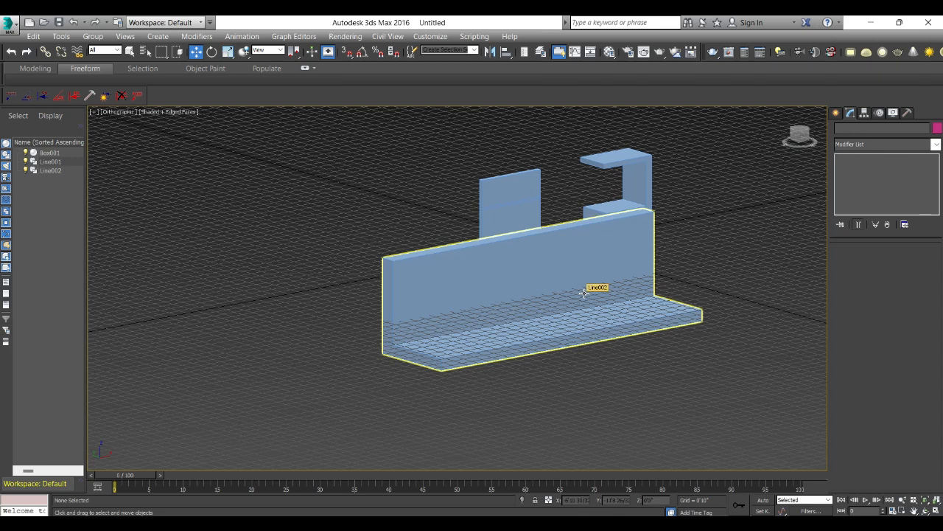